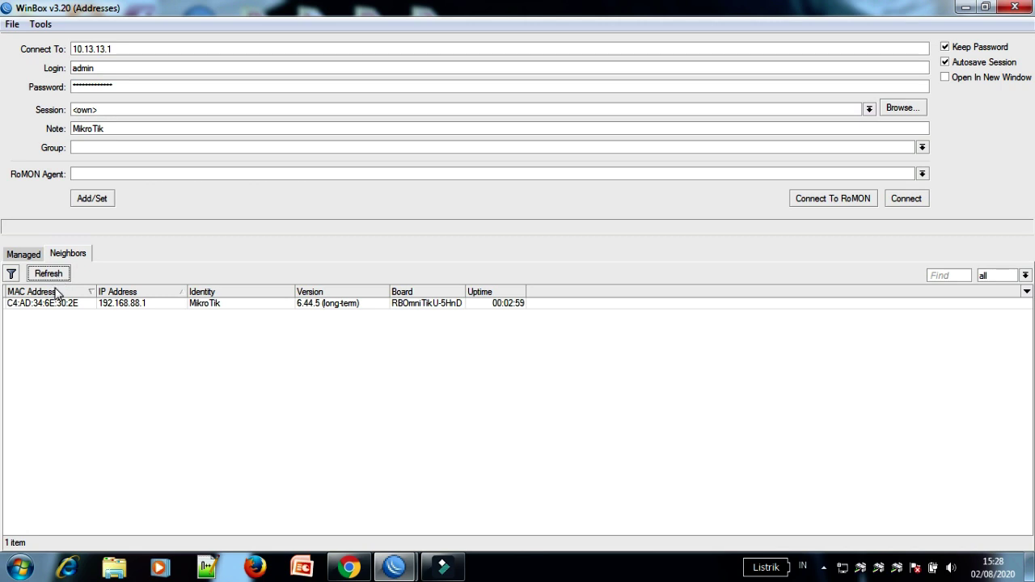
- Connect to the discovered MikroTik neighbor through its MAC address, logging in as admin with an empty password
double_click(85, 305)
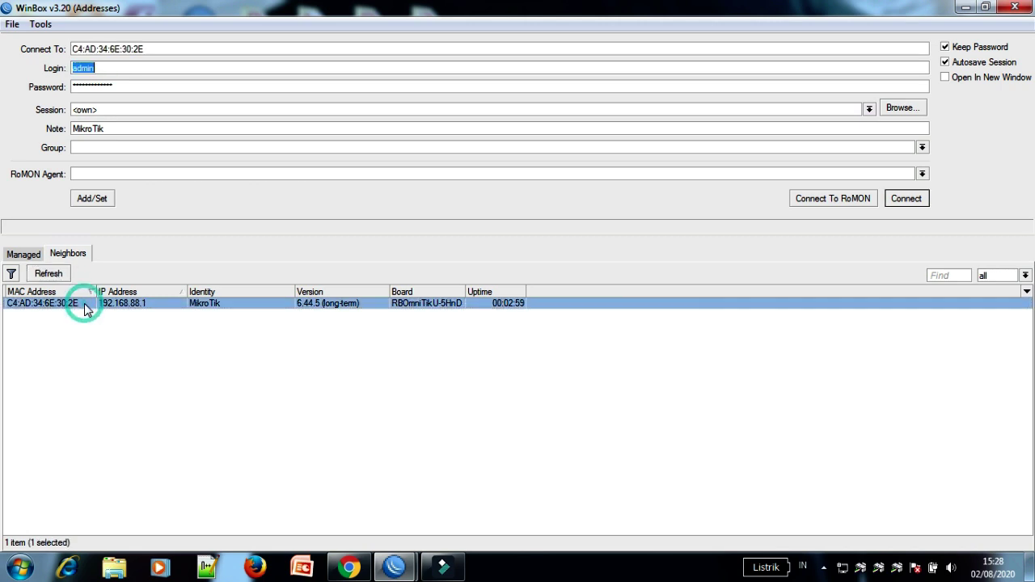
double_click(132, 90)
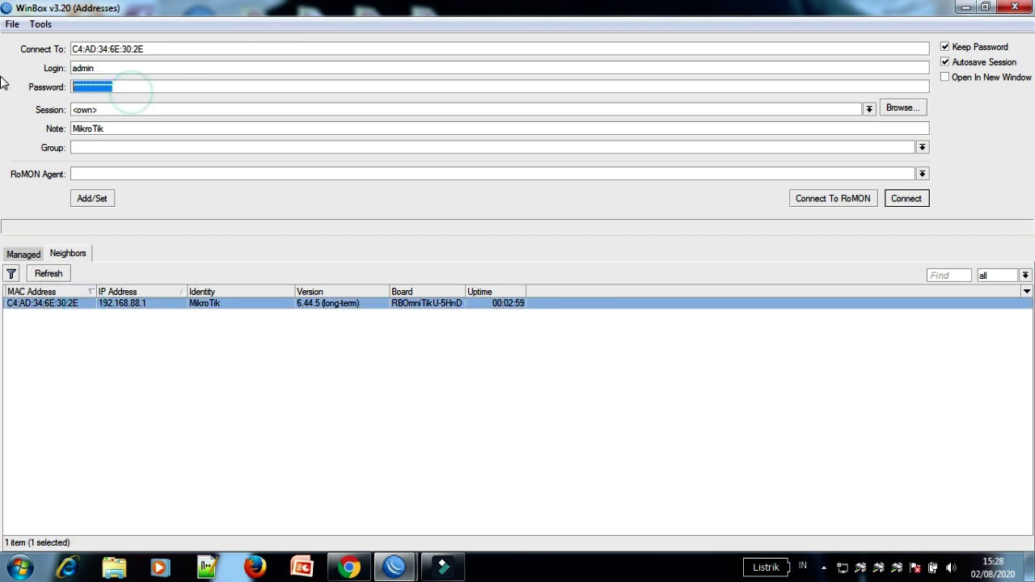
key("BackSpace")
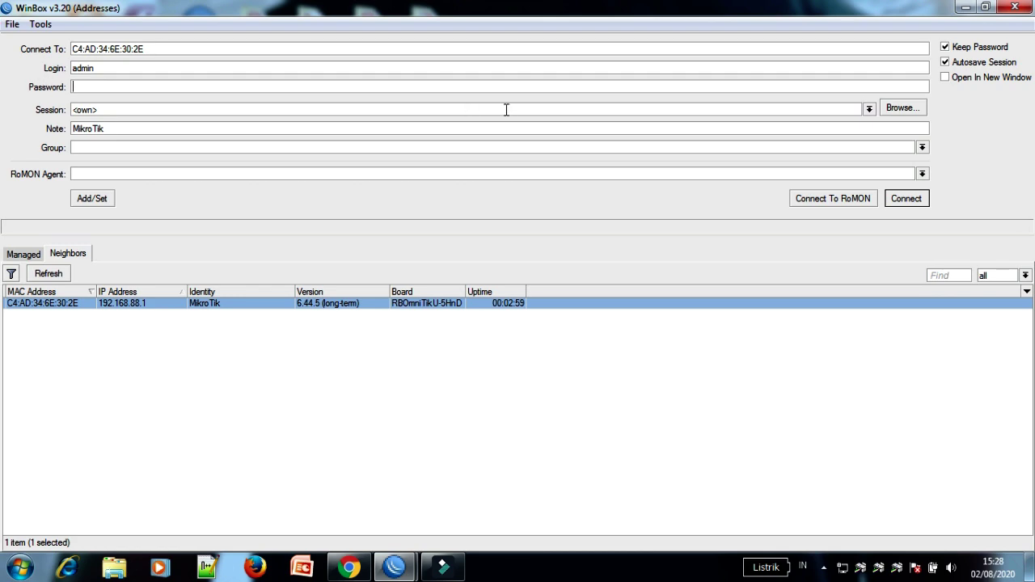
left_click(906, 198)
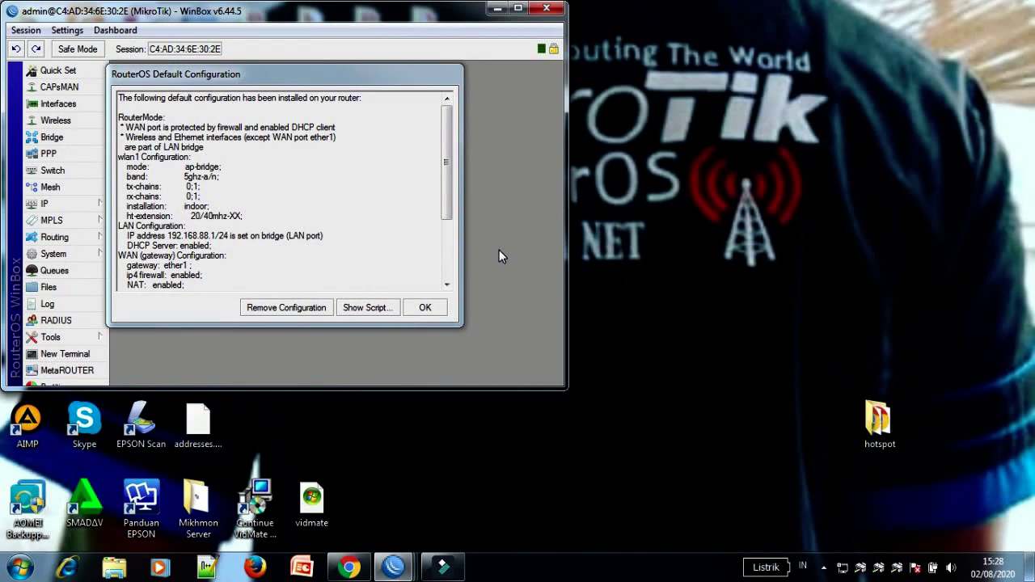
- Remove the router's default configuration and reconnect to the router
left_click(288, 310)
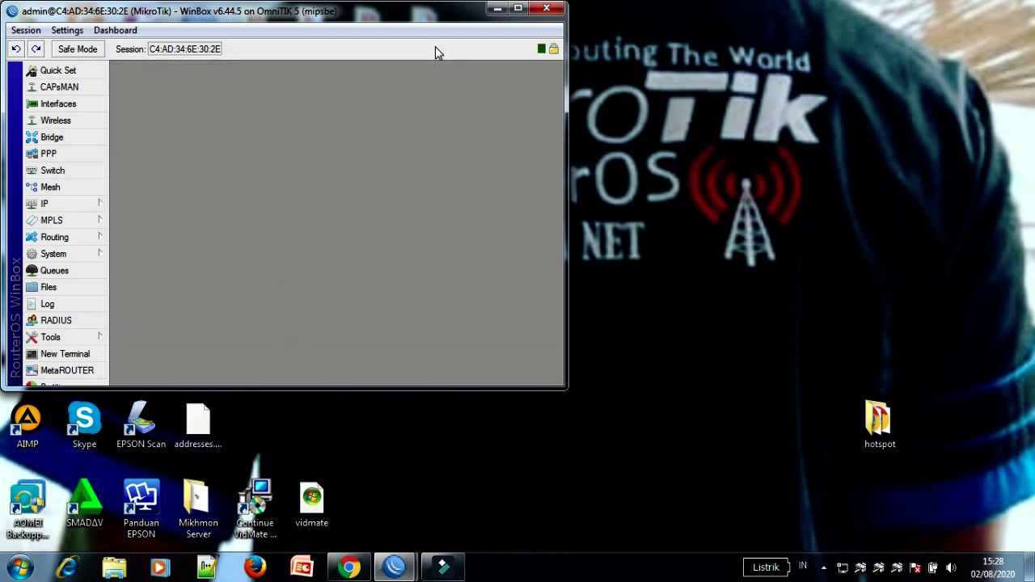
left_click(519, 9)
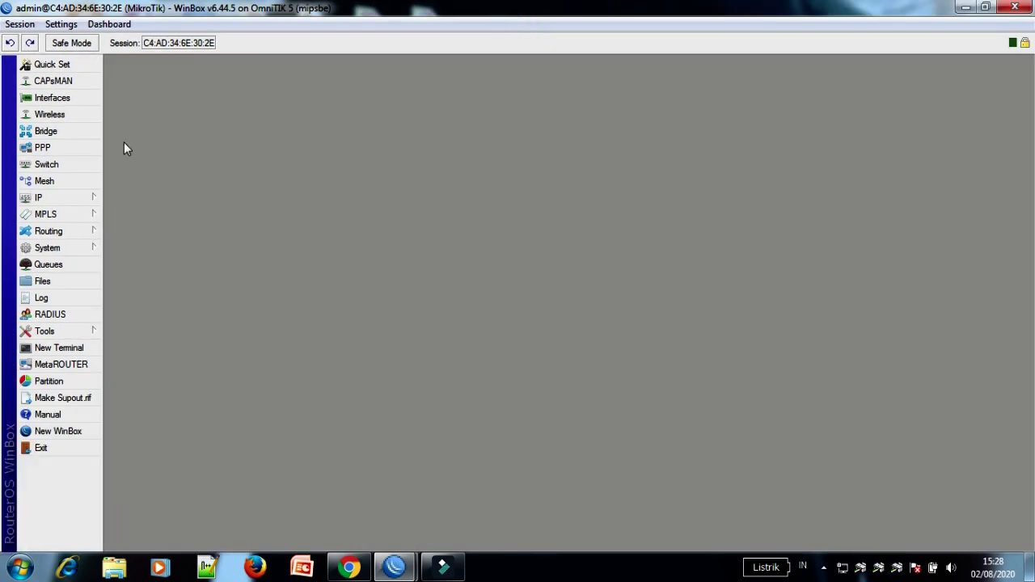
left_click(83, 198)
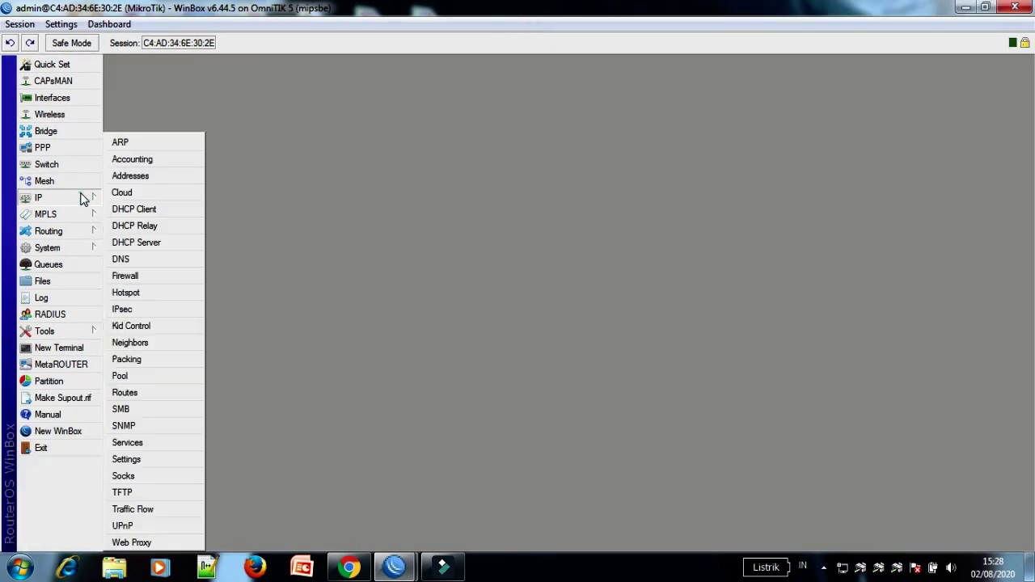
left_click(145, 174)
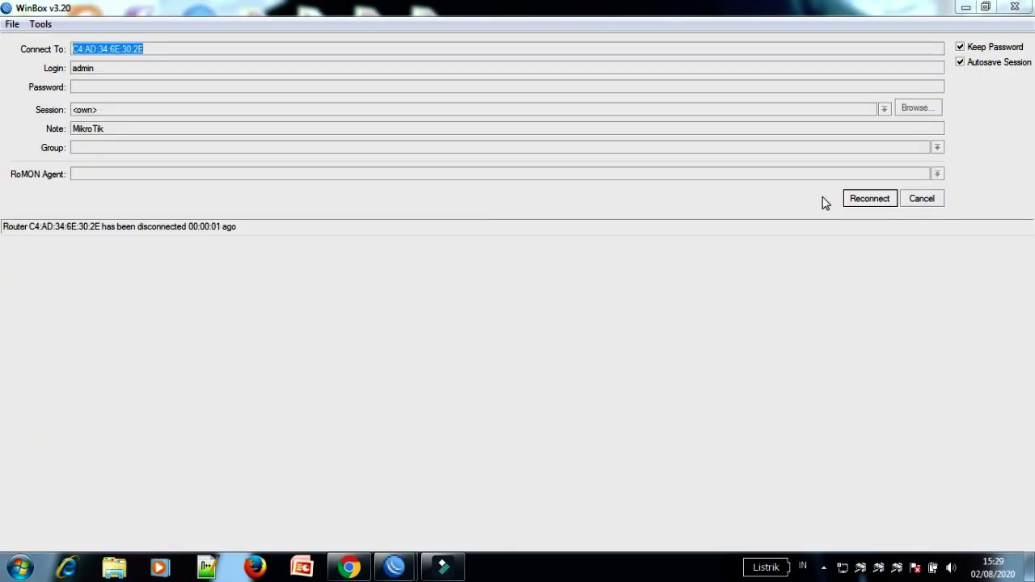
left_click(859, 206)
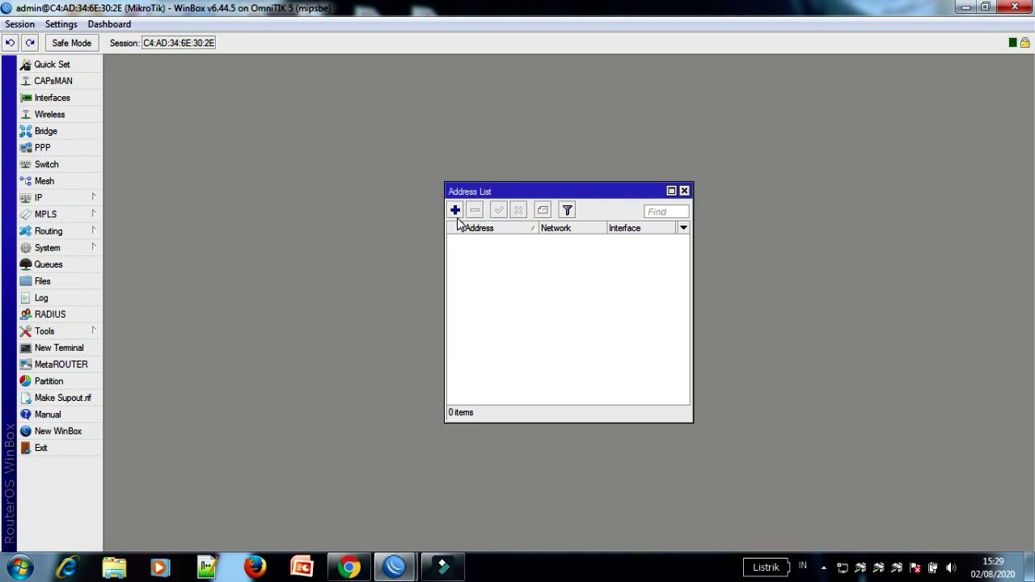
- Add the IP address 192.168.15.244/24 on interface ether1 and close the address list
left_click(452, 210)
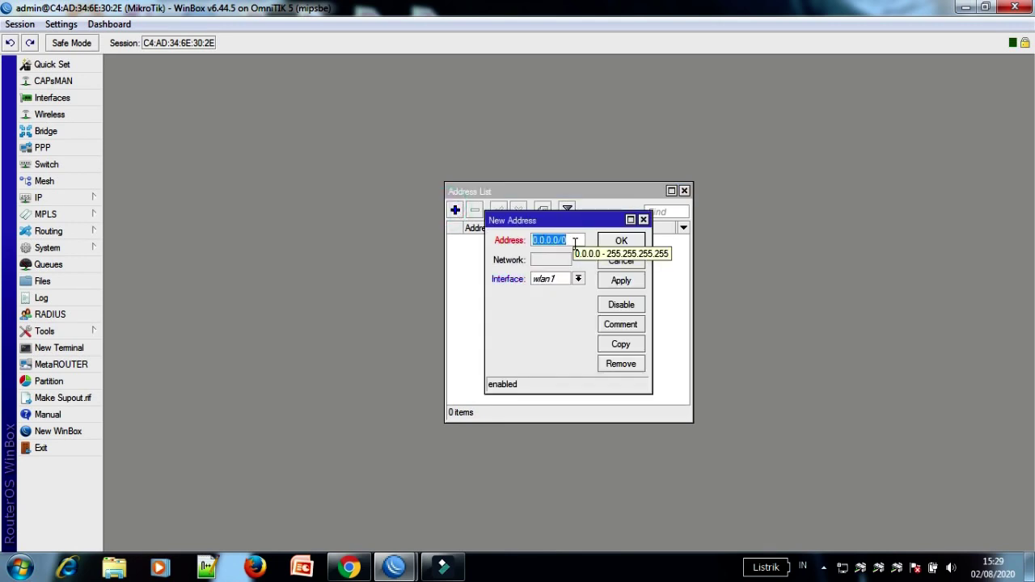
type("192")
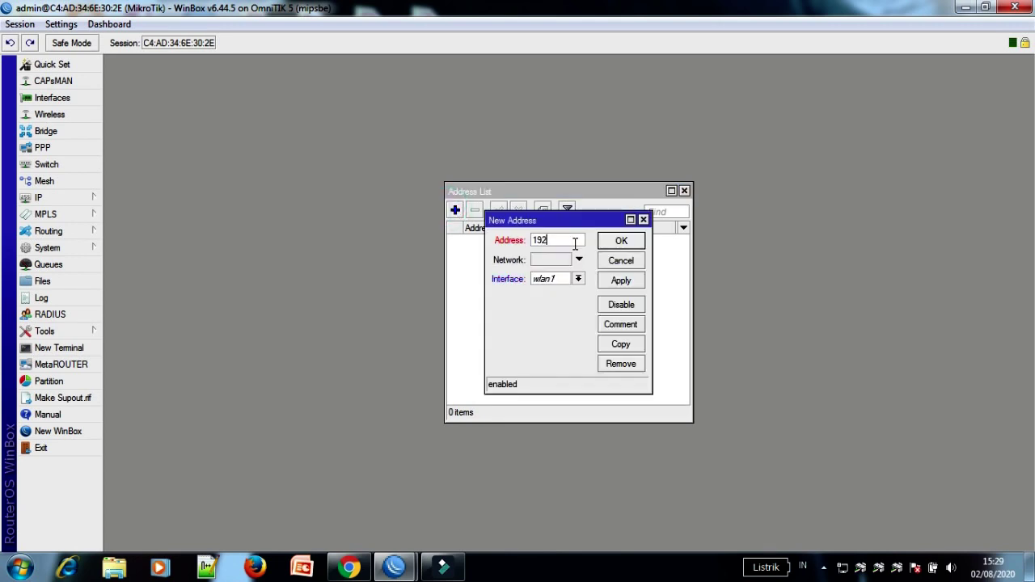
type(".168.")
type("1")
type("5.244")
type("/24")
left_click(579, 278)
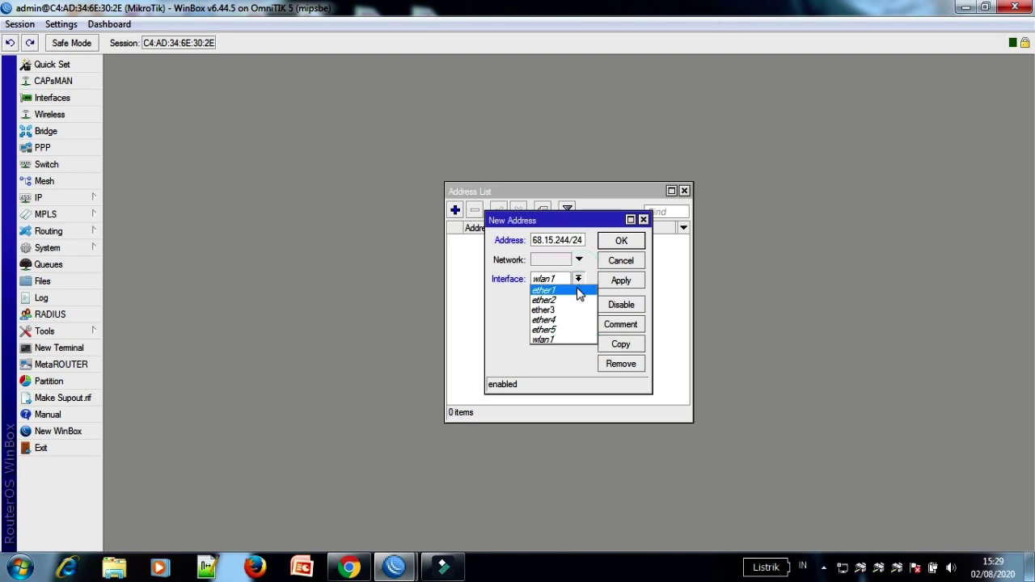
left_click(579, 292)
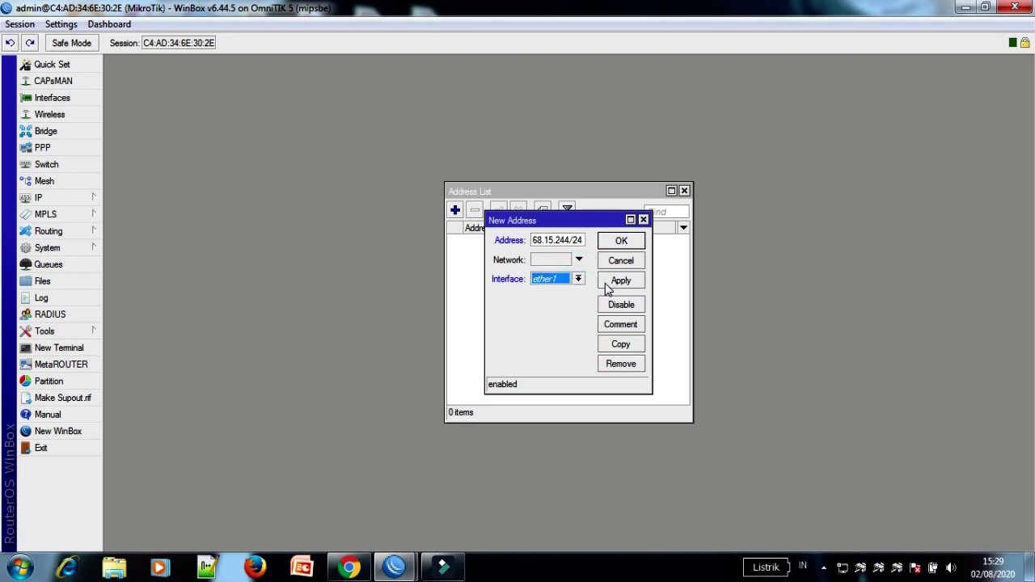
left_click(608, 283)
left_click(643, 244)
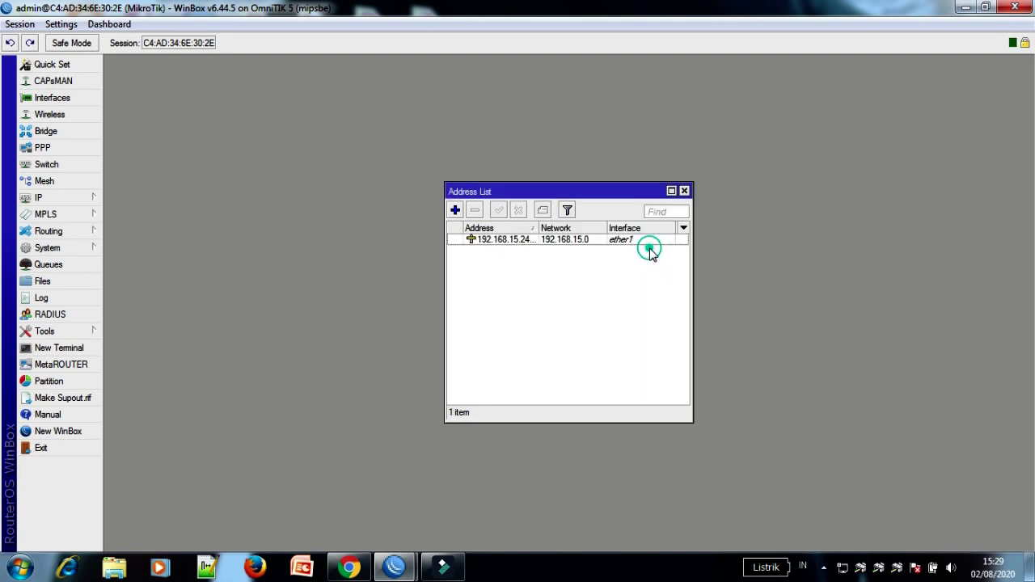
left_click(684, 192)
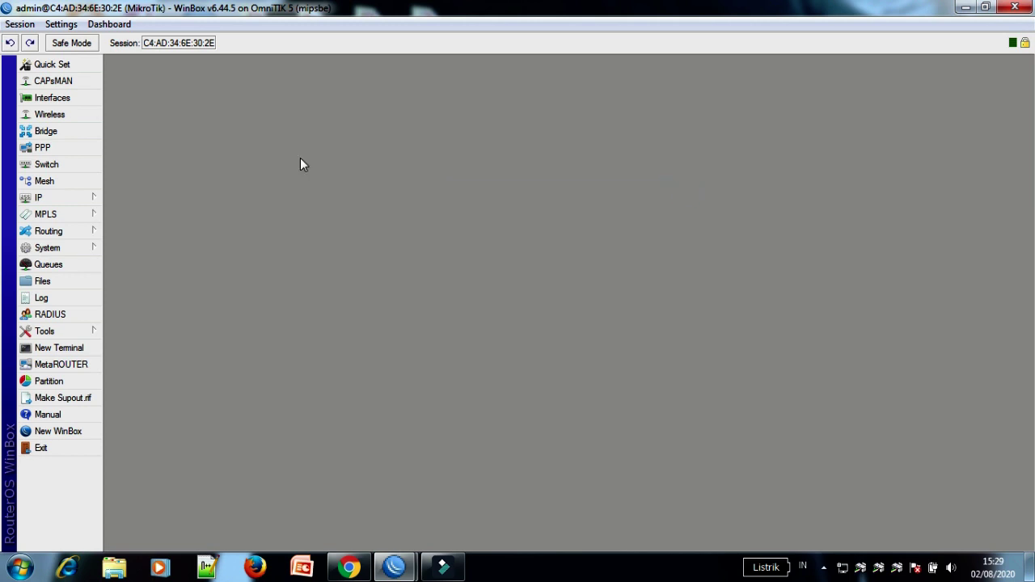
- Create a new bridge interface with the default name and settings
left_click(65, 132)
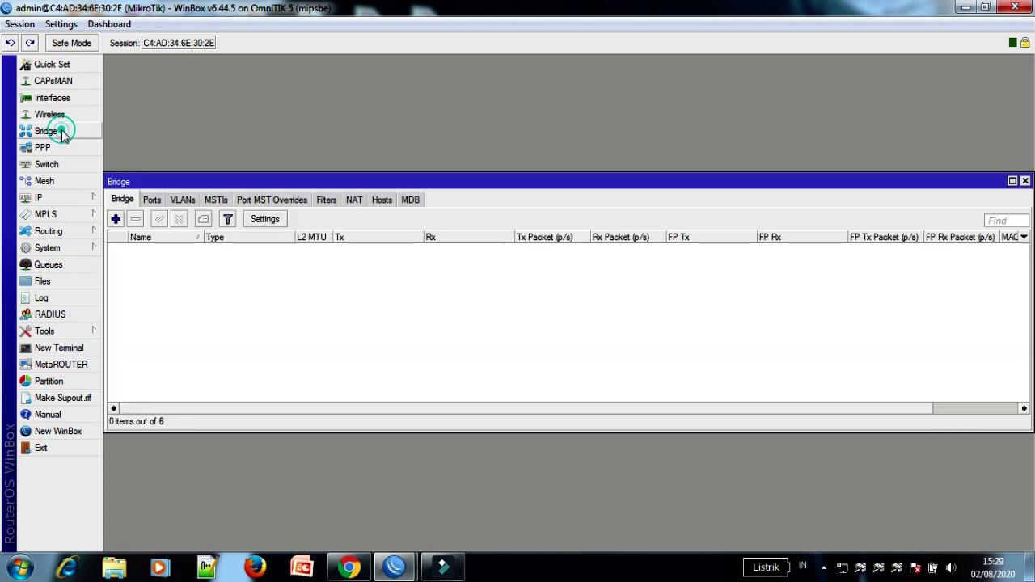
left_click(115, 220)
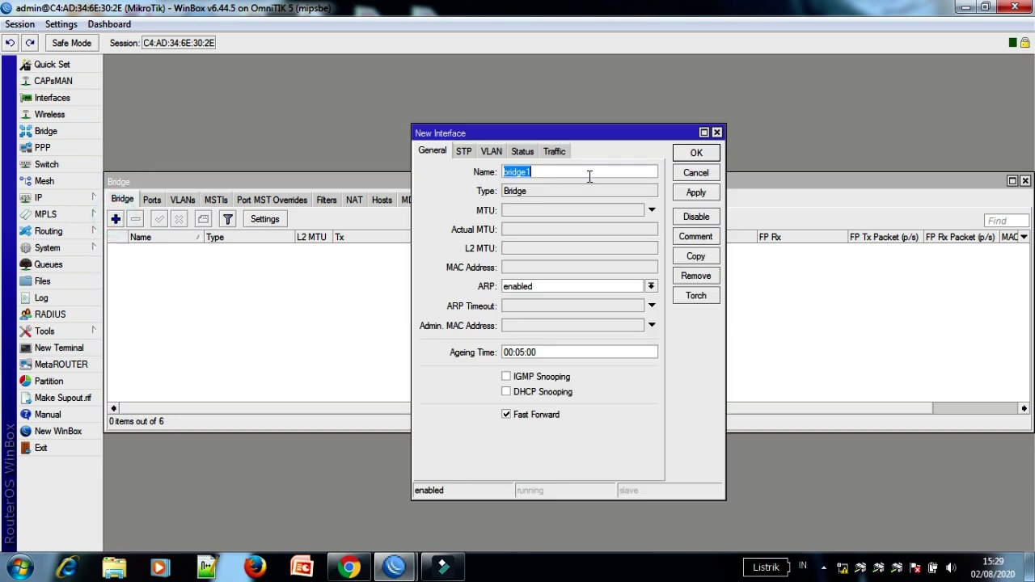
left_click(697, 156)
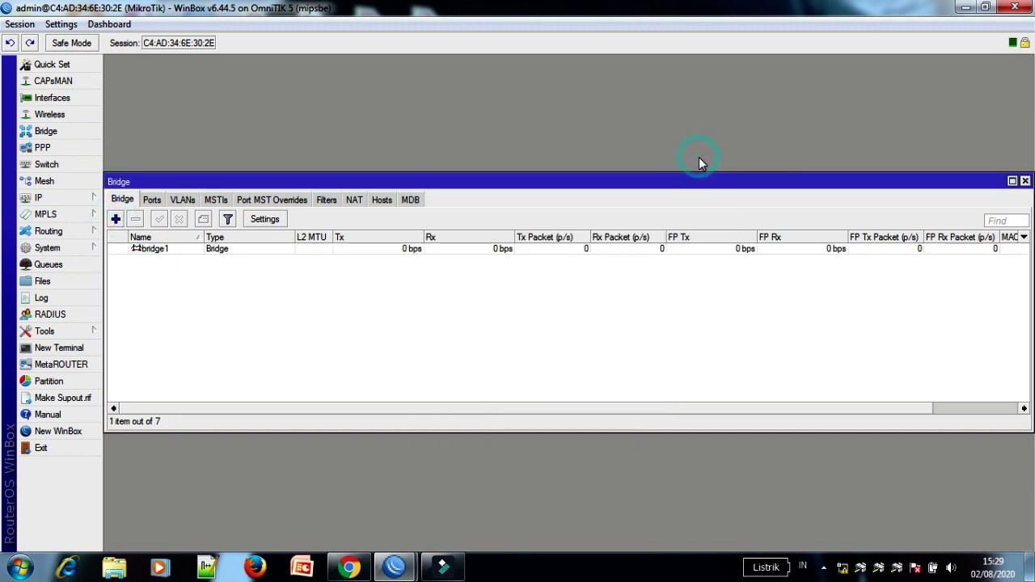
- Add the wlan1 interface as a port of bridge1
left_click(154, 202)
left_click(116, 219)
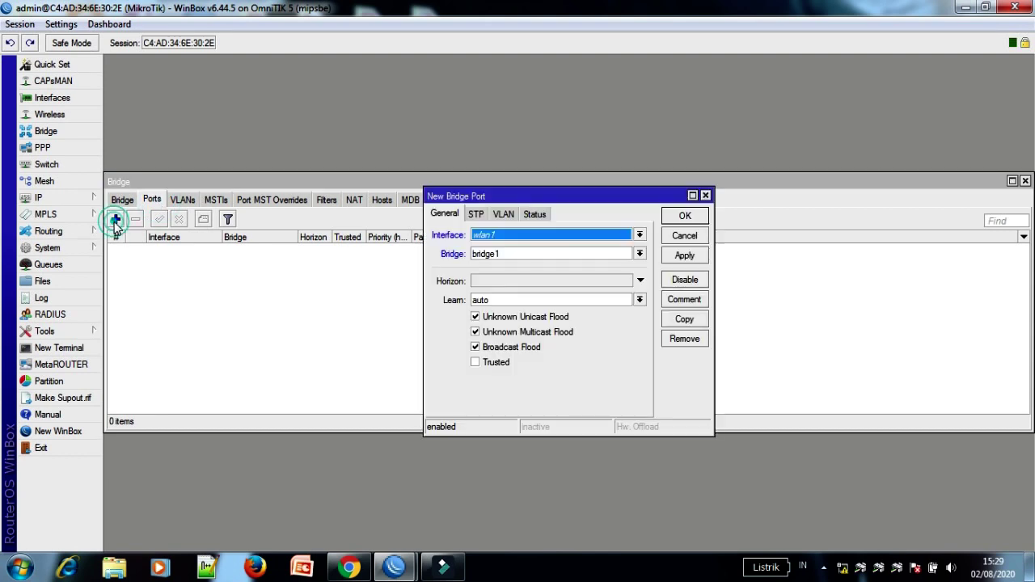
left_click(685, 216)
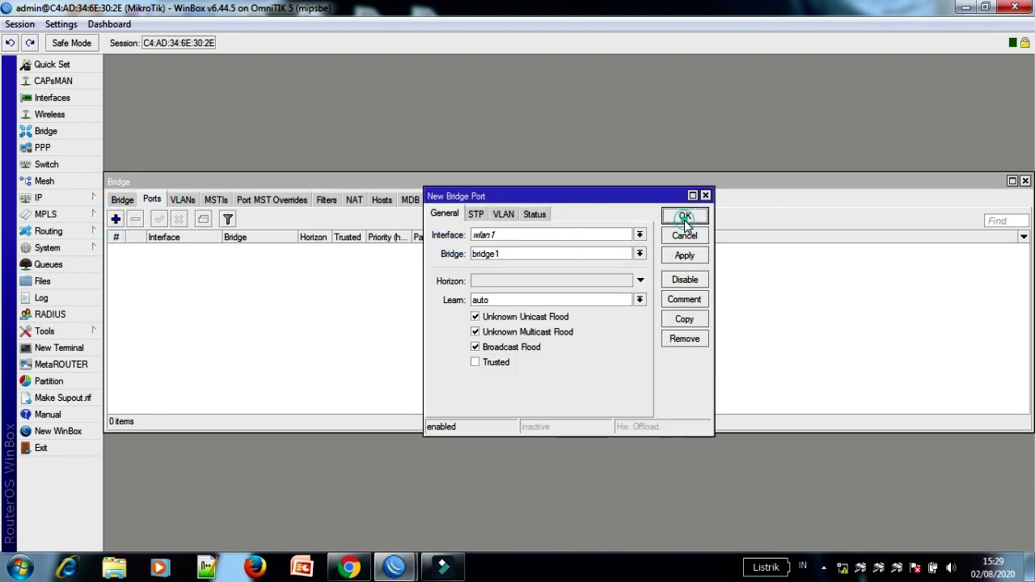
- Add the ether1 interface as a port of bridge1, keeping the other port options at their defaults
left_click(117, 220)
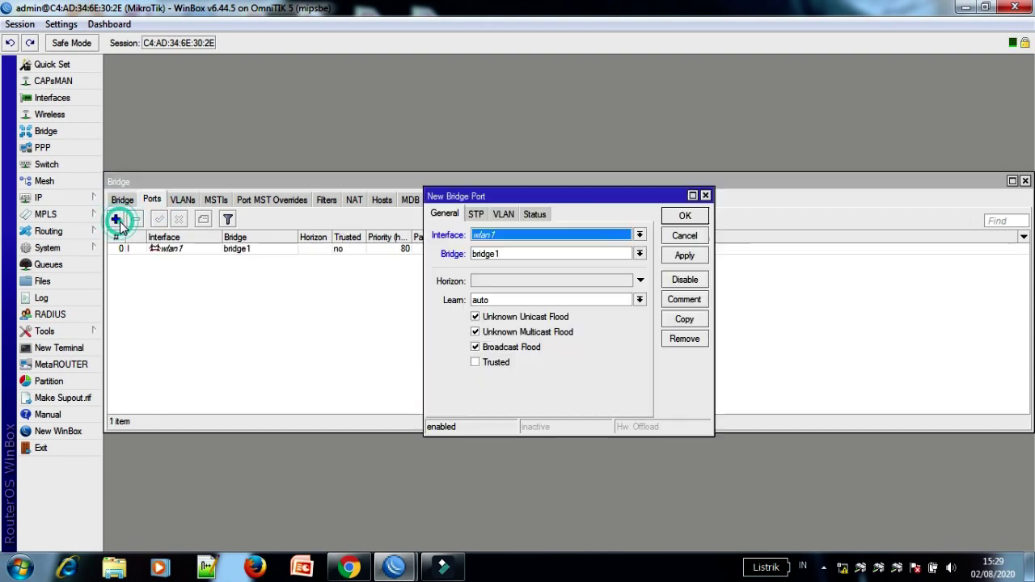
left_click(640, 235)
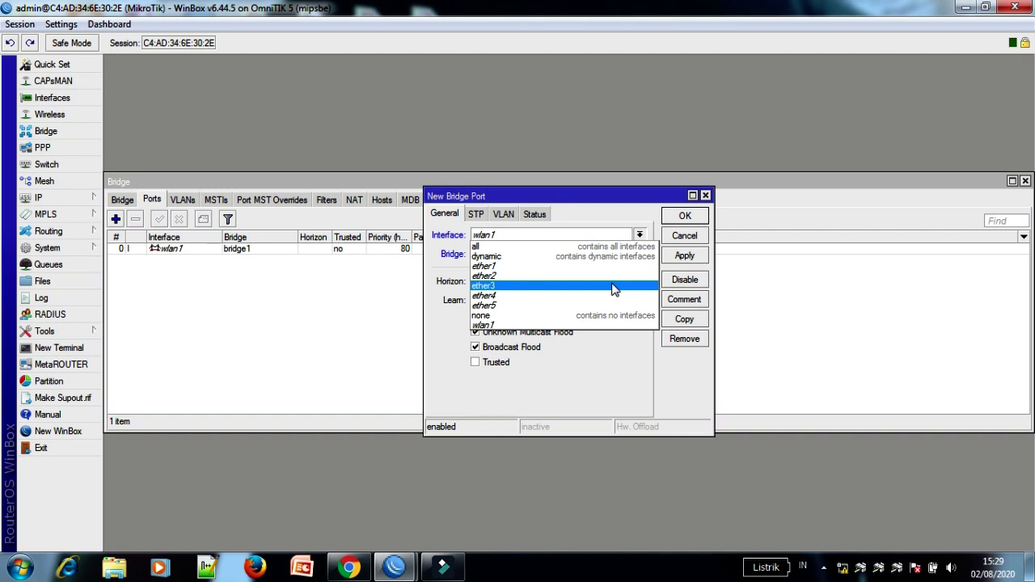
left_click(588, 268)
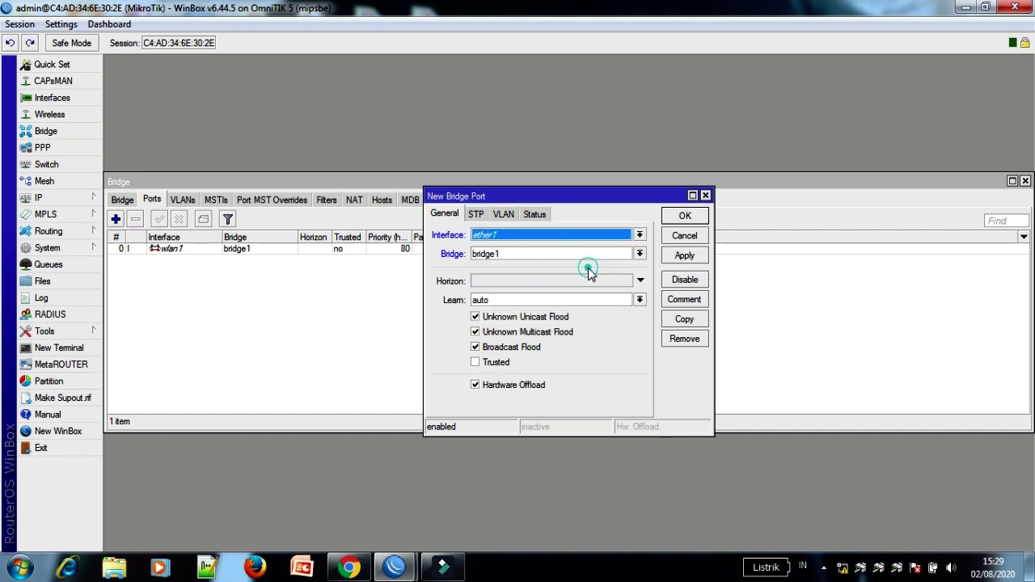
left_click(685, 256)
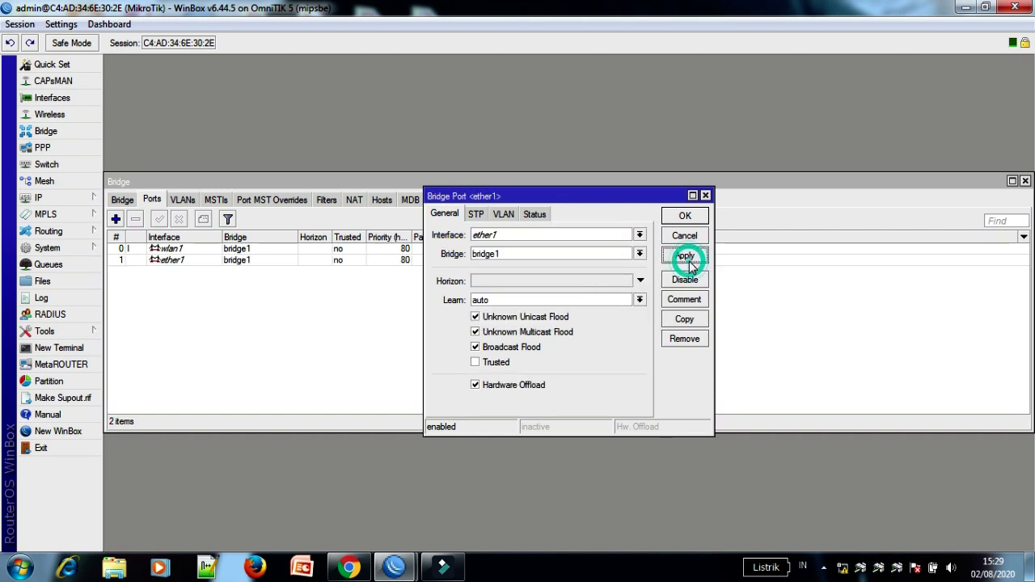
left_click(700, 215)
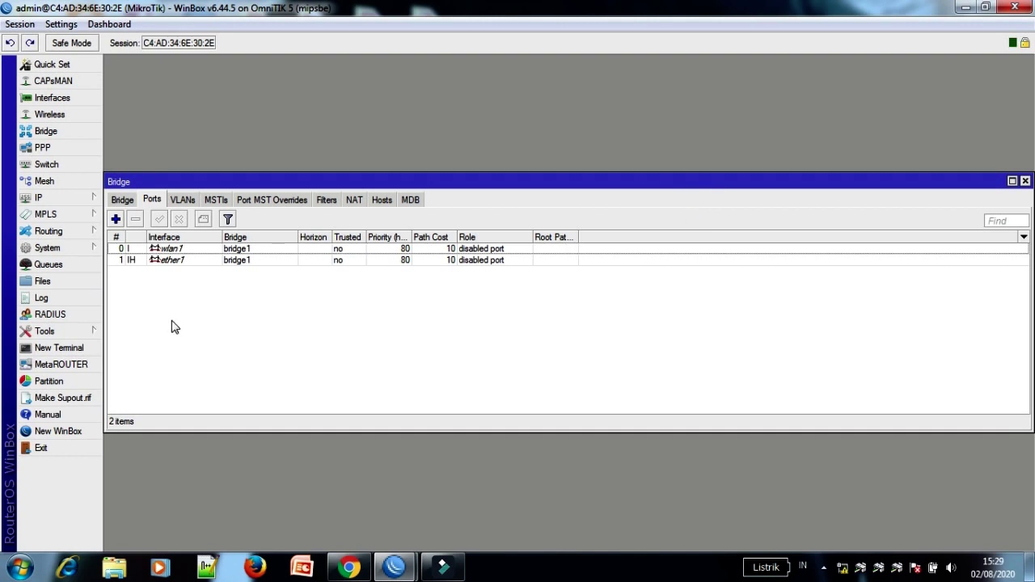
- Add the ether2 interface as a port of bridge1, keeping the other port options at their defaults
left_click(116, 220)
left_click(640, 235)
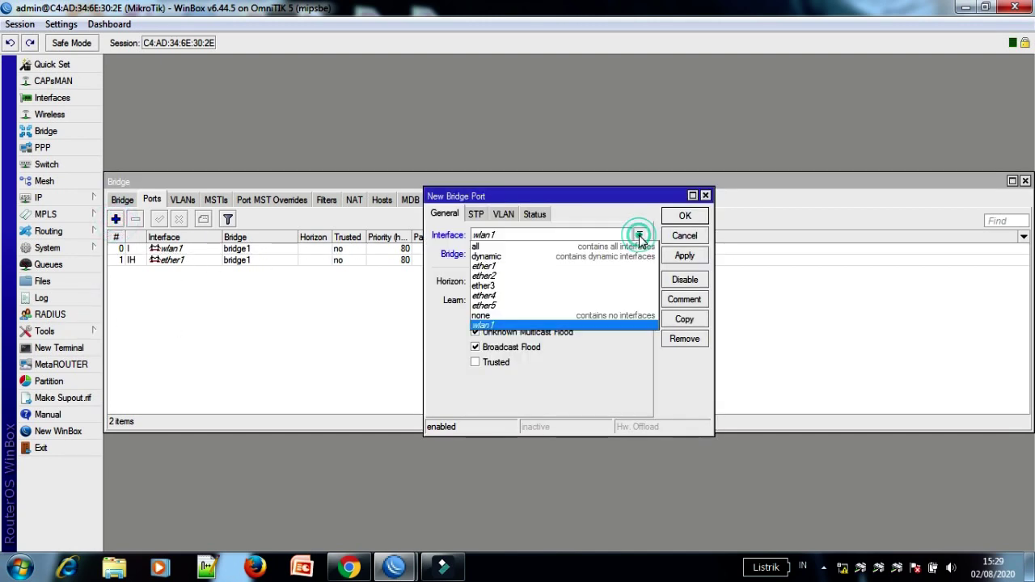
left_click(614, 279)
left_click(684, 256)
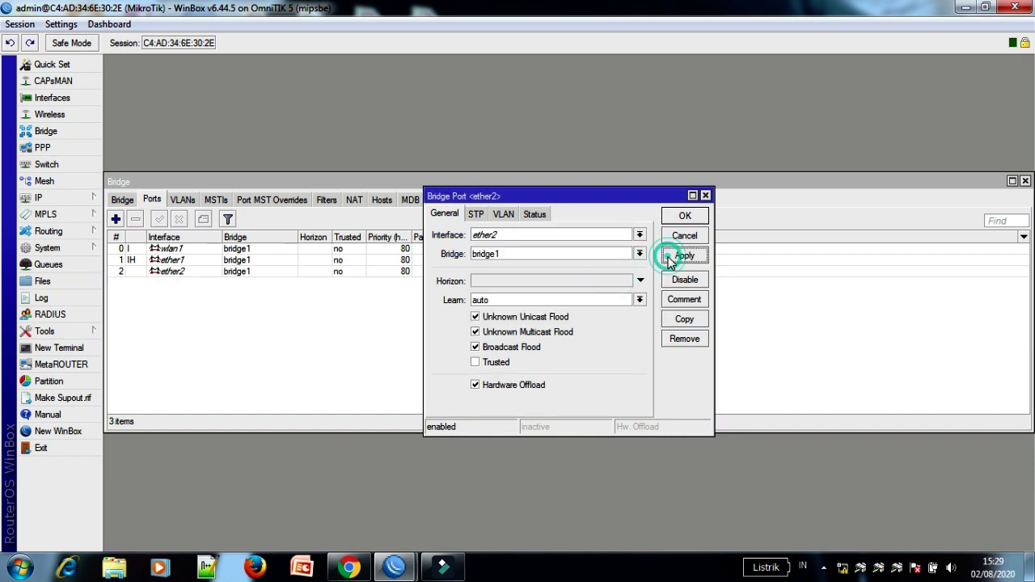
left_click(685, 215)
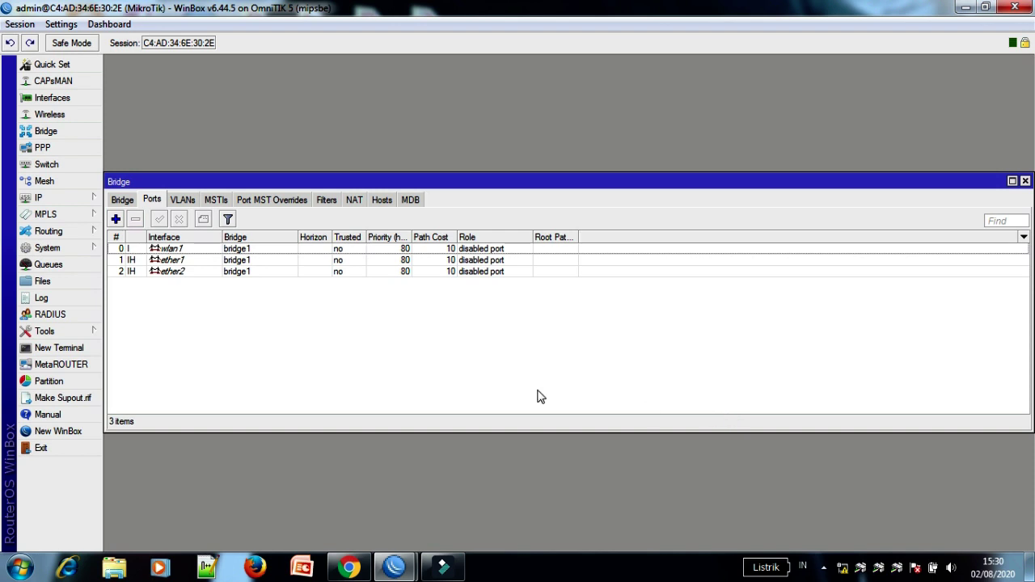
- Enable the wlan1 wireless interface
left_click(57, 117)
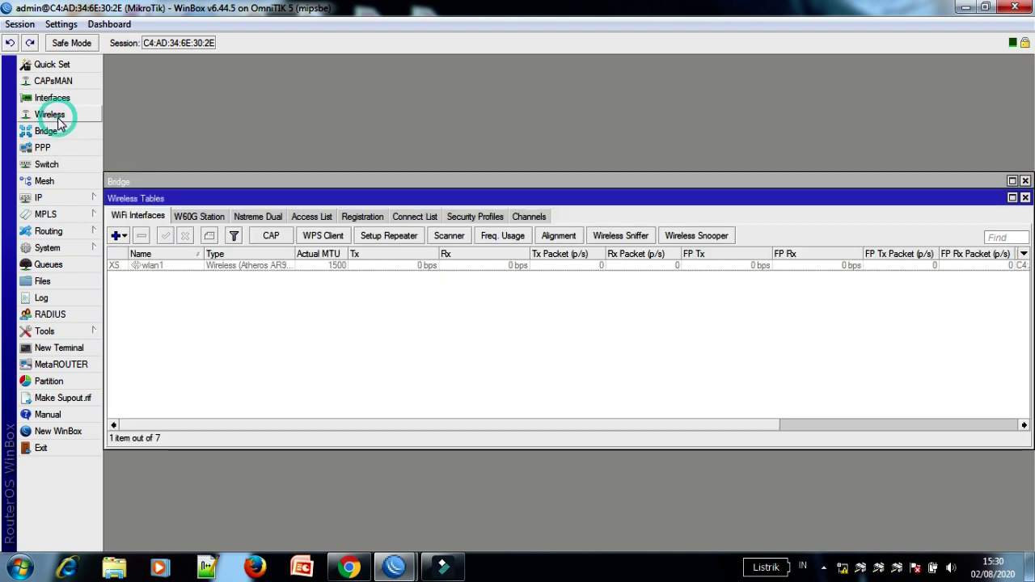
left_click(197, 270)
left_click(167, 236)
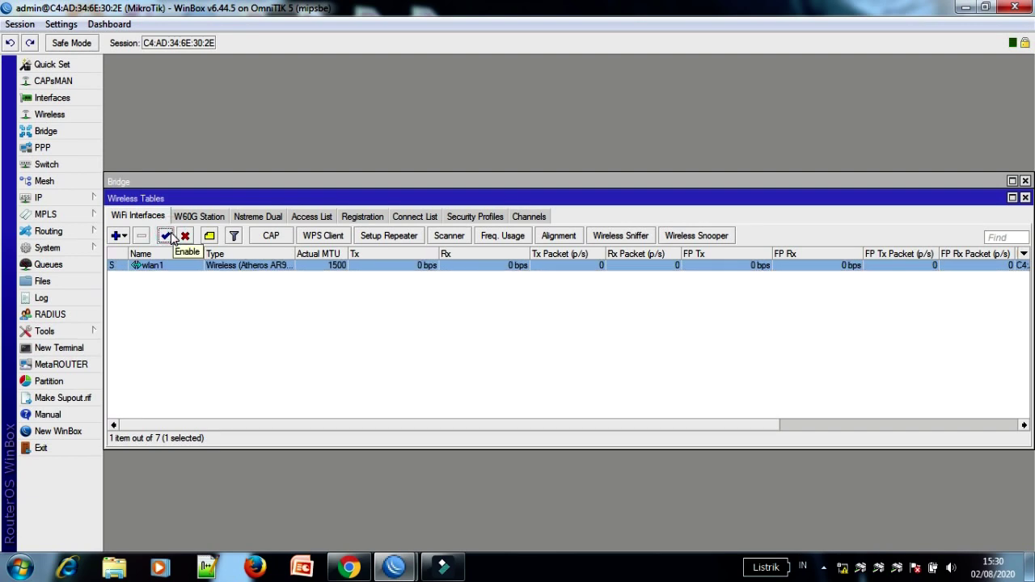
left_click(169, 237)
- Show the advanced wireless settings of the wlan1 interface and set its mode to ap bridge
double_click(197, 271)
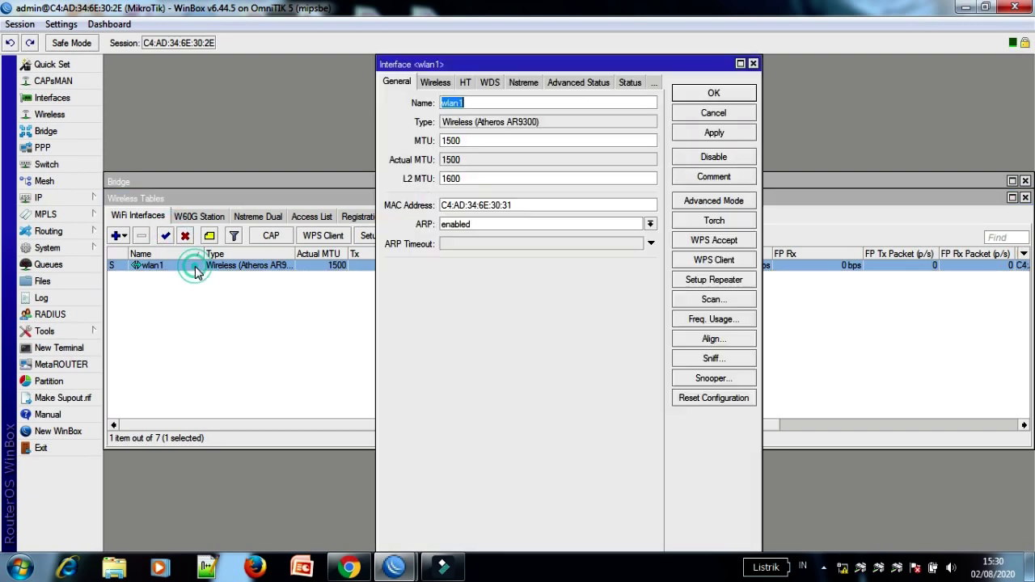
left_click(435, 83)
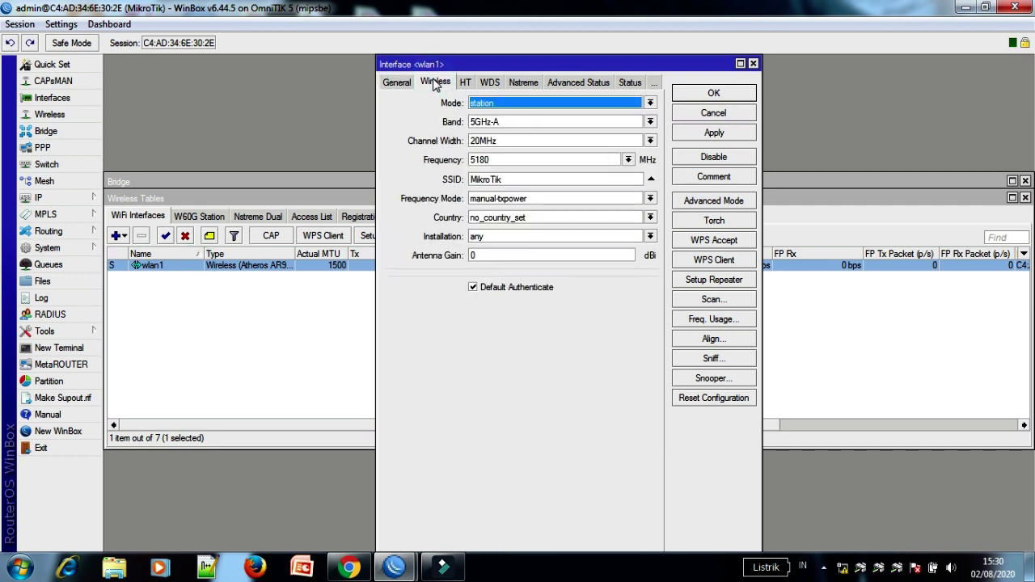
left_click(715, 202)
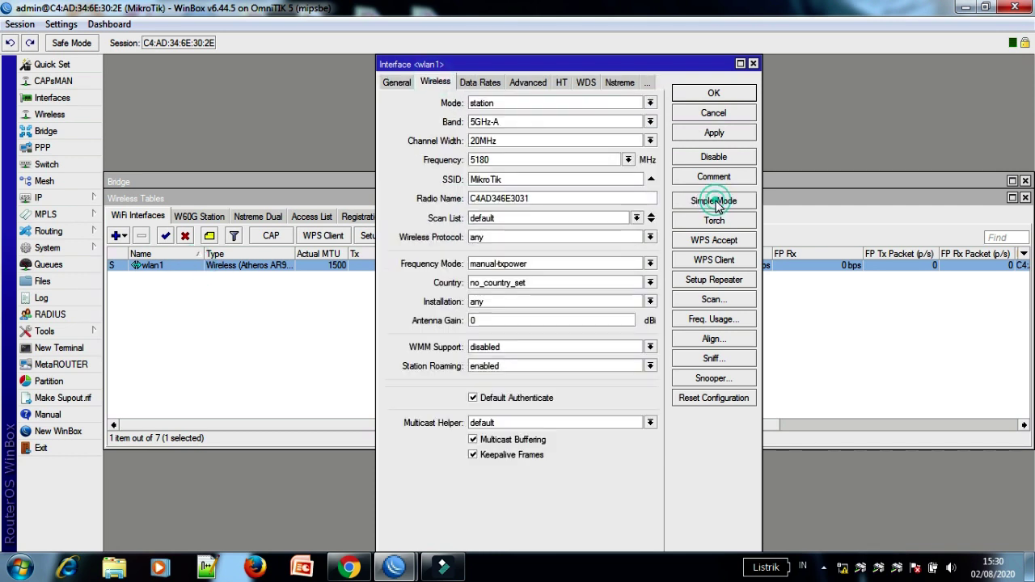
left_click(650, 103)
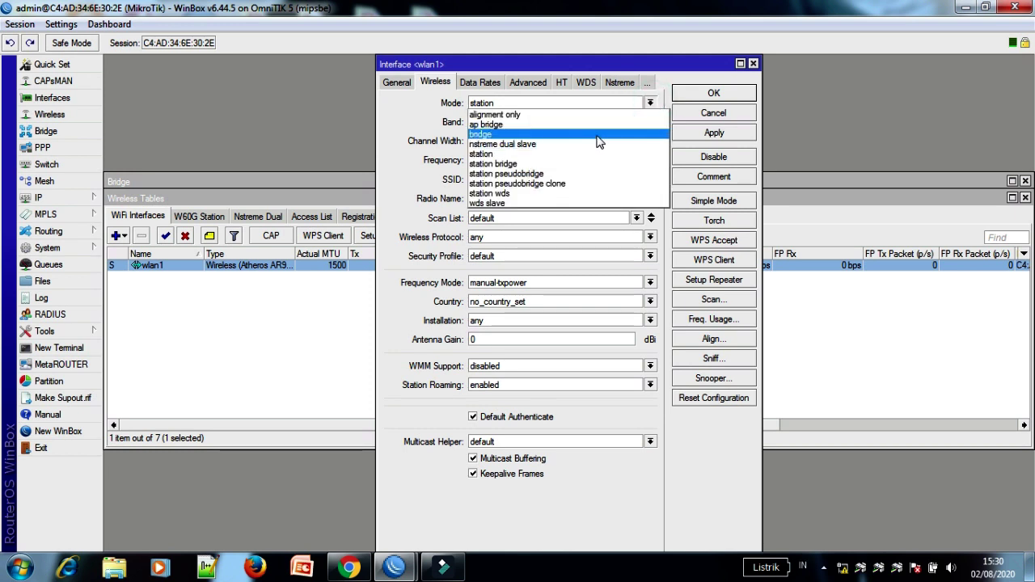
key("Up")
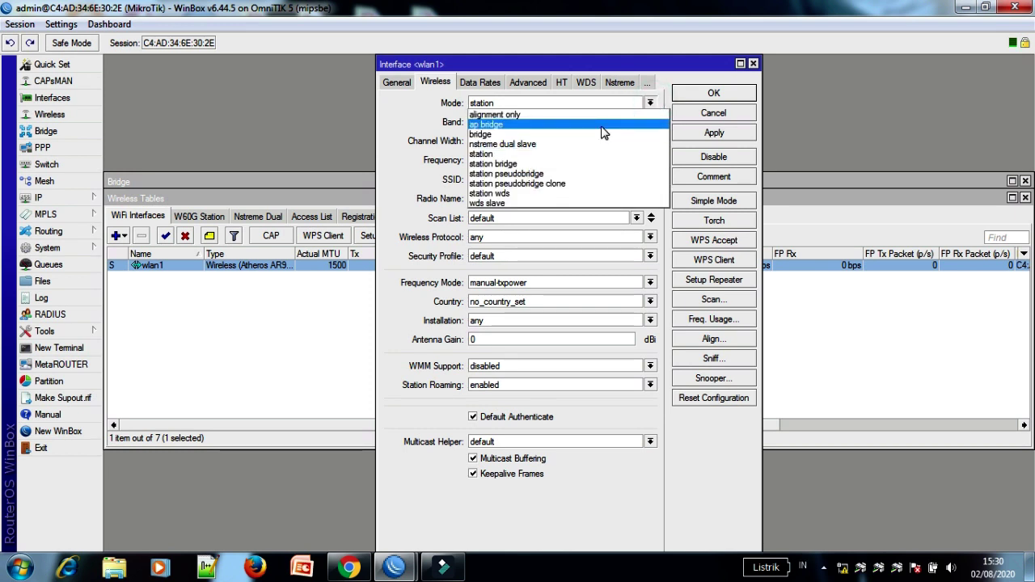
left_click(602, 125)
- Set the wlan1 band to 5GHz-A/N and its channel width to 20/40MHz eC
left_click(650, 122)
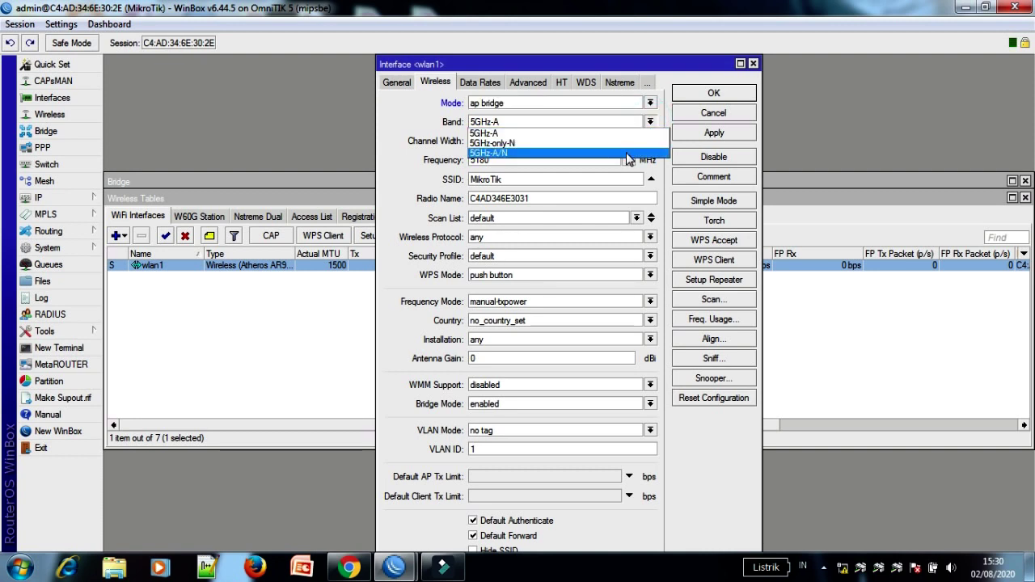
left_click(628, 153)
left_click(650, 141)
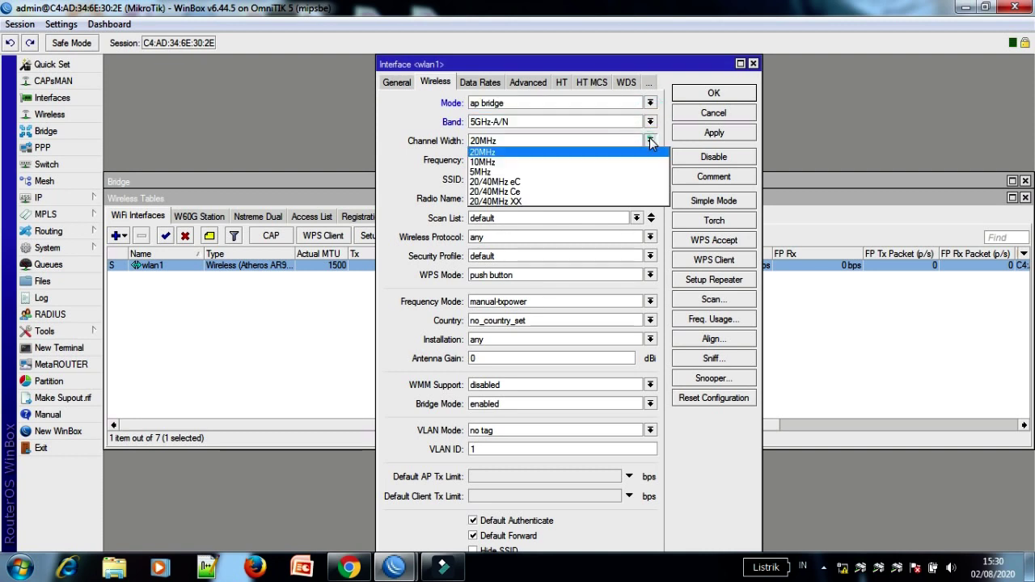
left_click(618, 181)
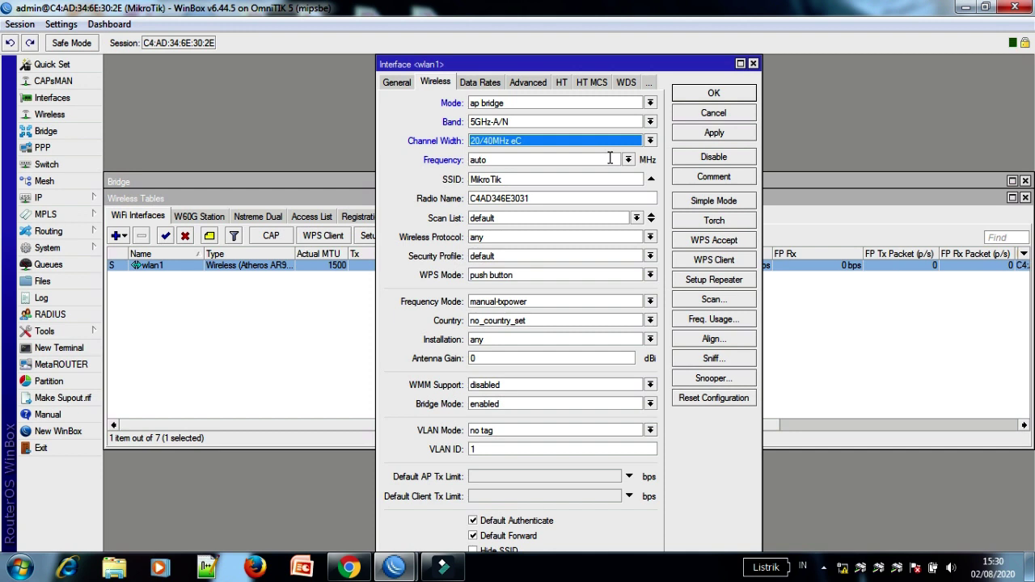
- Set the wlan1 frequency to 5100 MHz and its SSID to "AP RAFA"
left_click(610, 159)
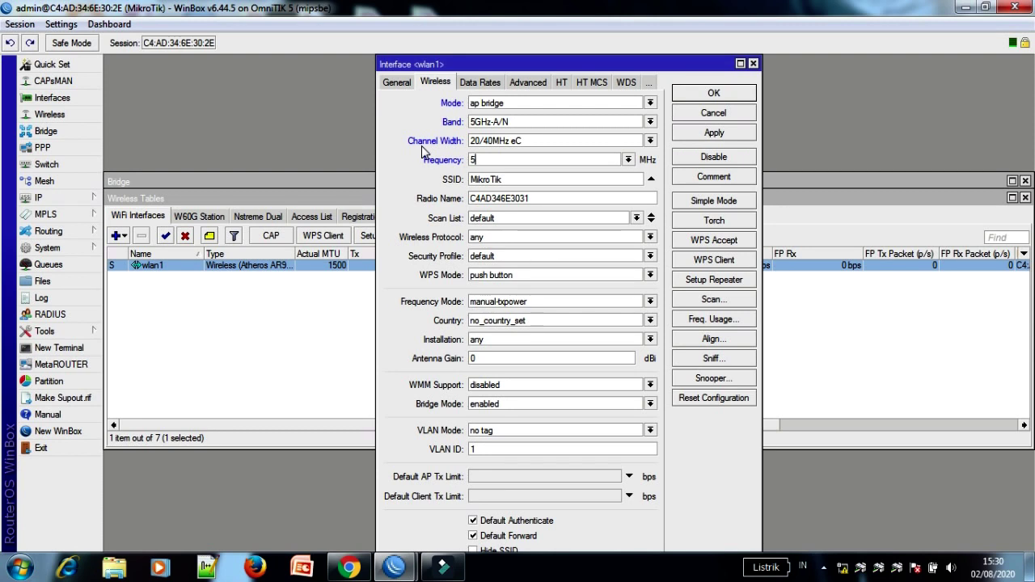
type("5100")
double_click(527, 180)
type("ap")
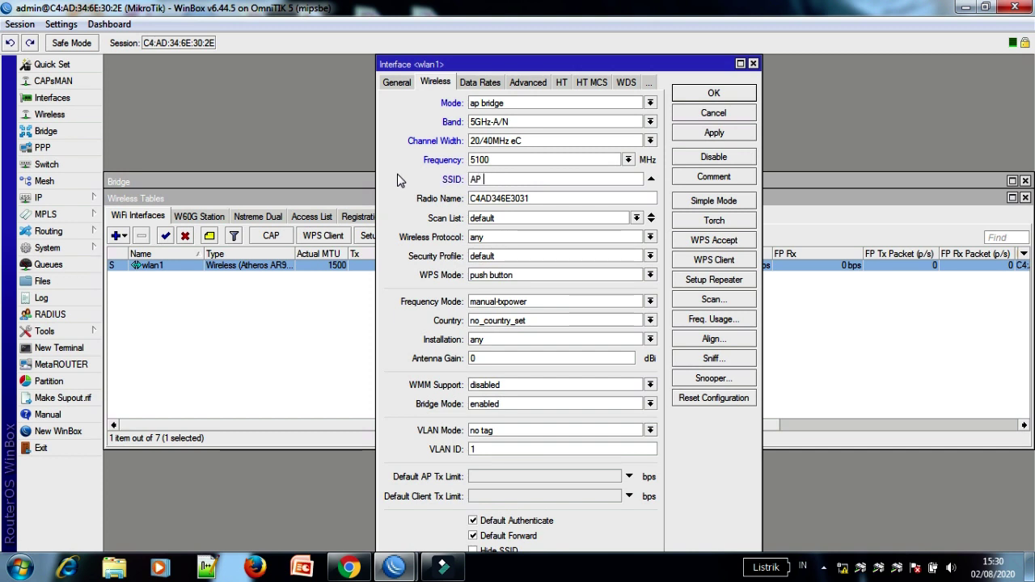
type(" RAFA")
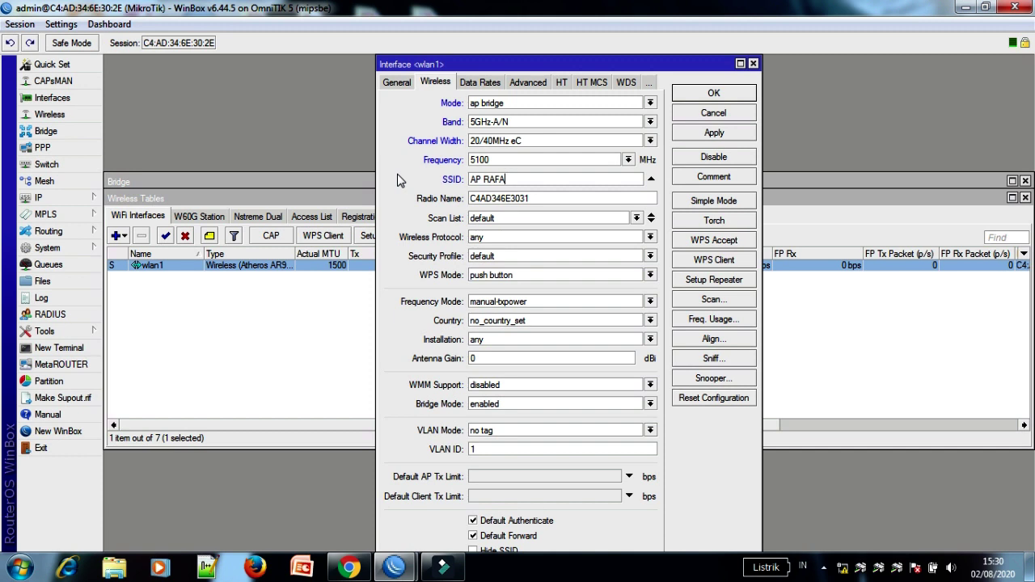
- Set the wlan1 radio name to "OMNITIK RAFA NET" and its scan list to 5100
double_click(536, 194)
type("OMNITIK")
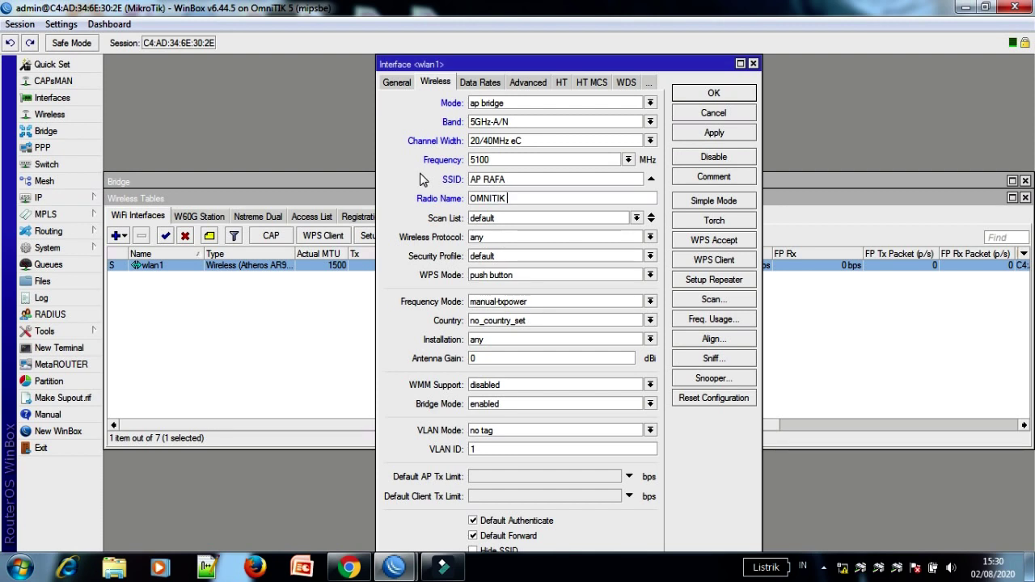
type(" RAFA NET")
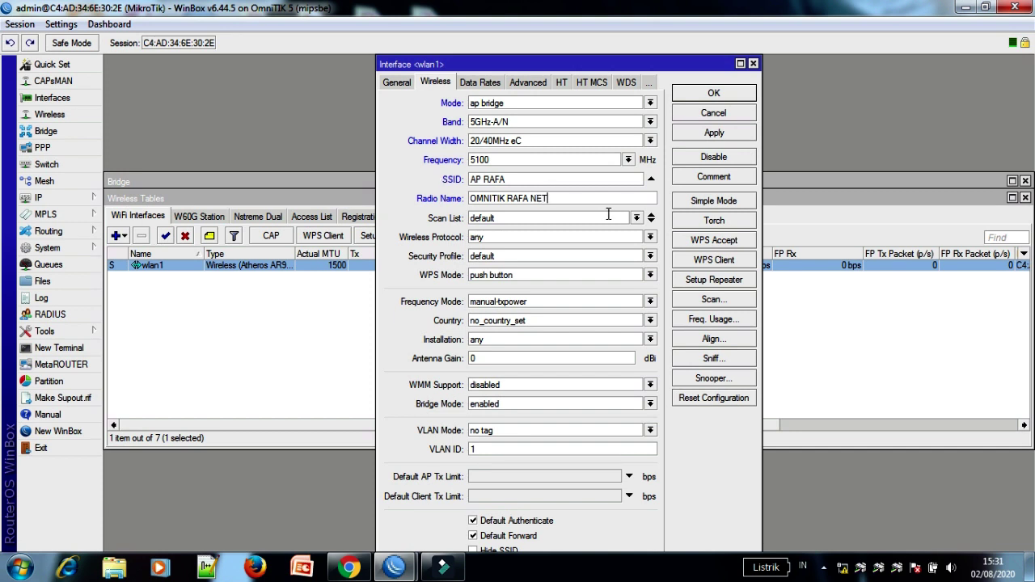
left_click(614, 222)
type("5100")
- Set the wlan1 wireless protocol to nv2 and its frequency mode to superchannel
left_click(603, 239)
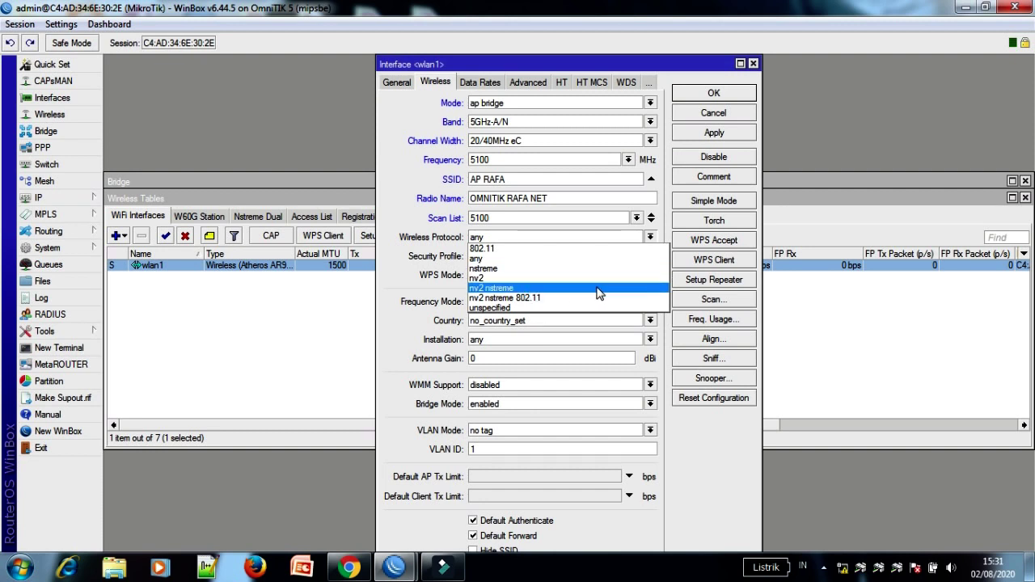
left_click(496, 279)
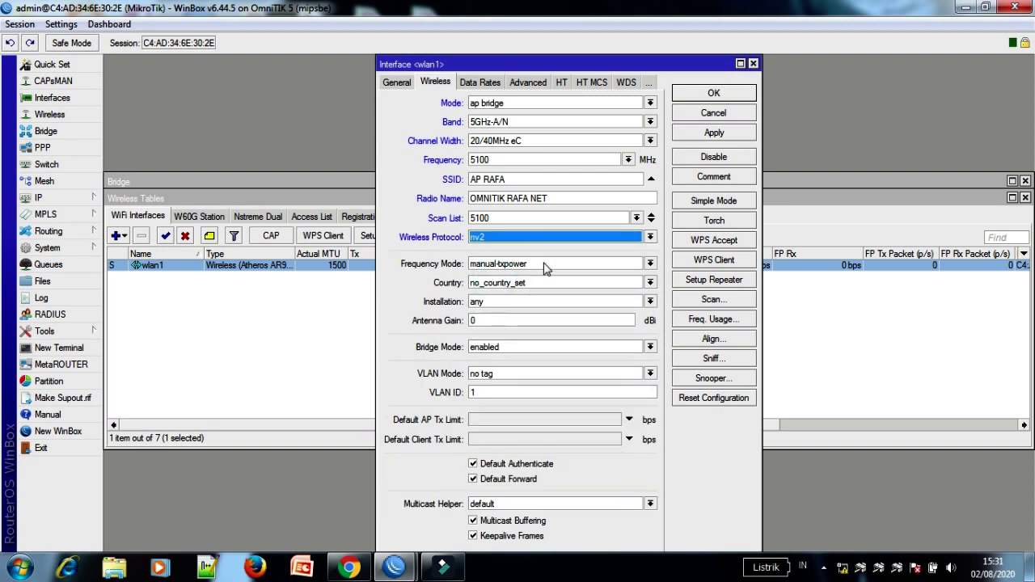
key("Tab")
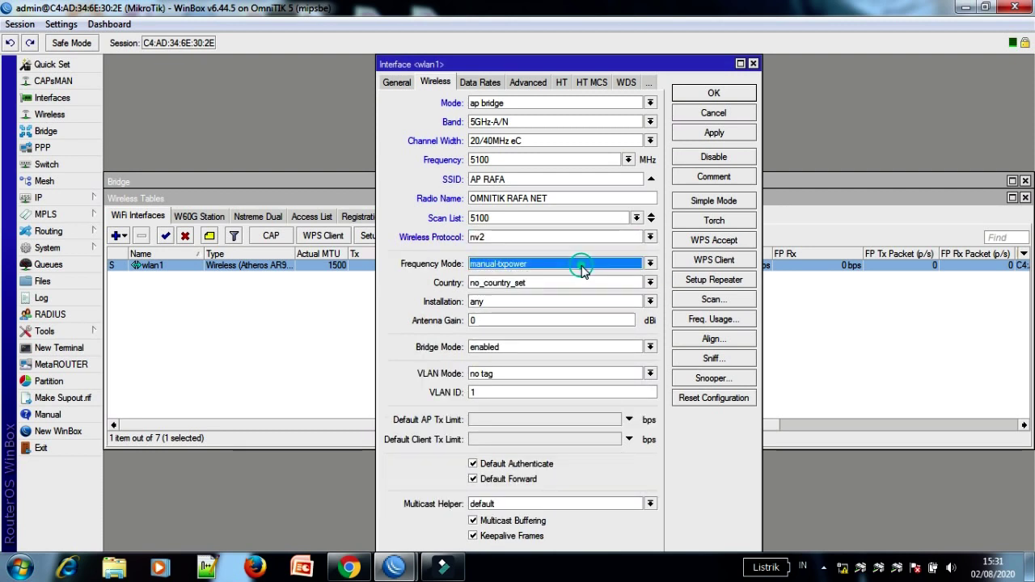
left_click(573, 265)
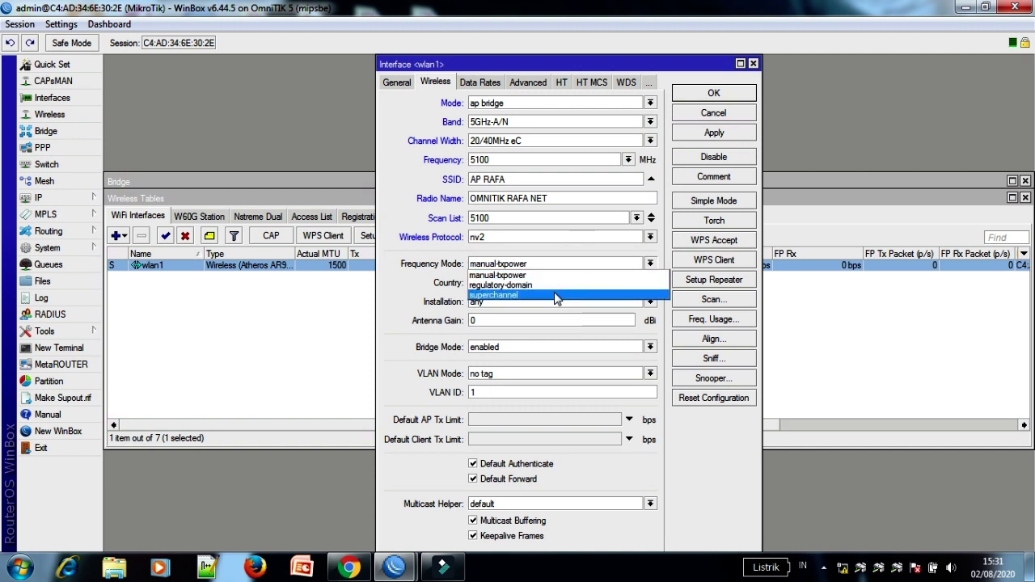
left_click(570, 294)
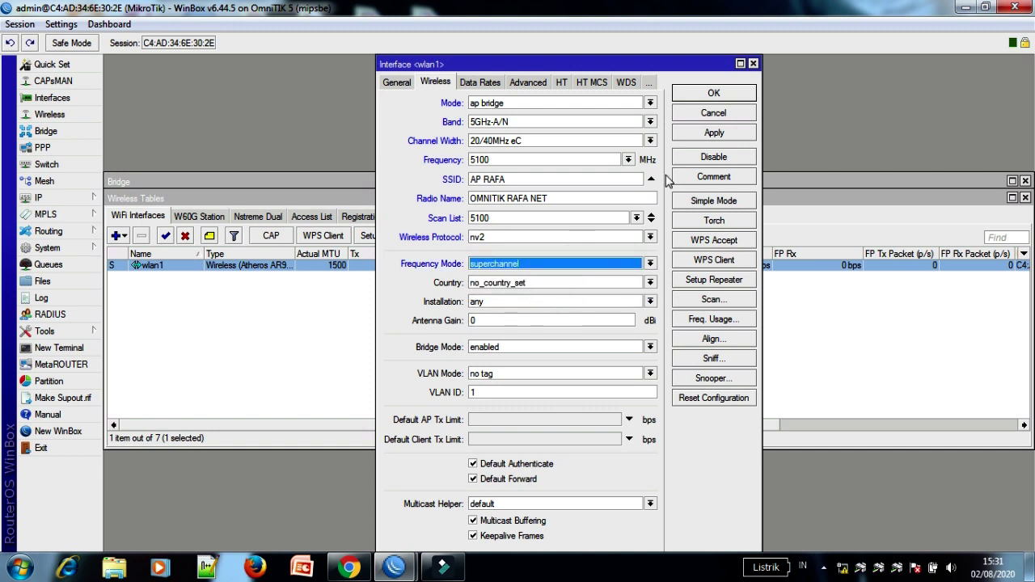
- Set the wlan1 antenna gain to 30 dBi and apply the wireless settings
left_click(477, 321)
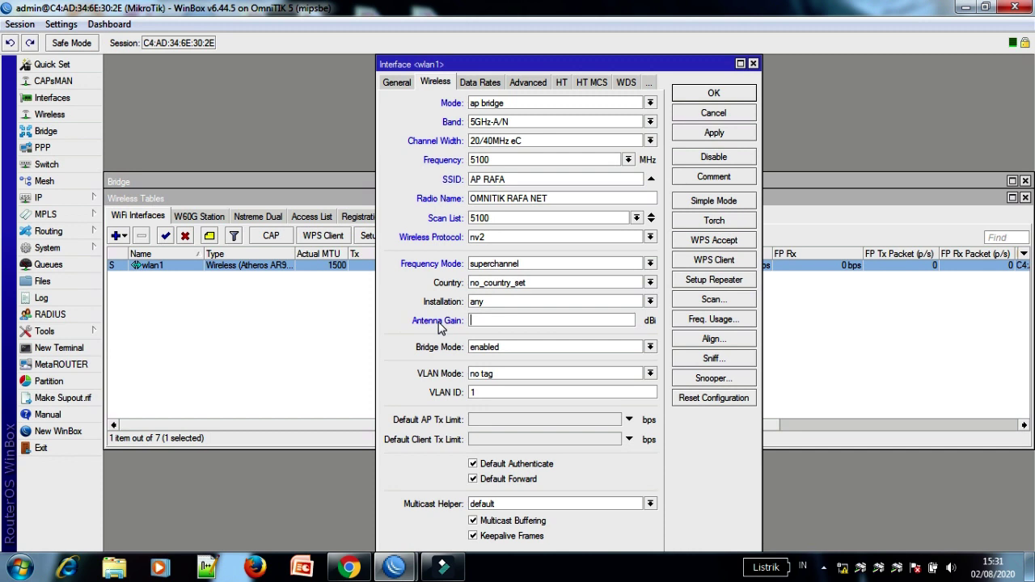
key("BackSpace")
type("30")
left_click(712, 136)
left_click(482, 82)
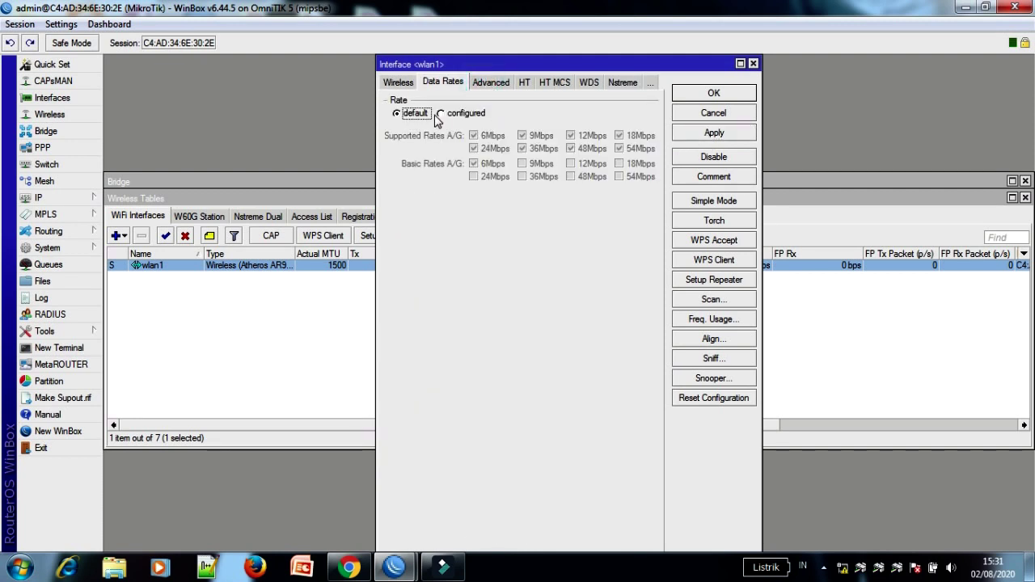
left_click(440, 114)
left_click(444, 114)
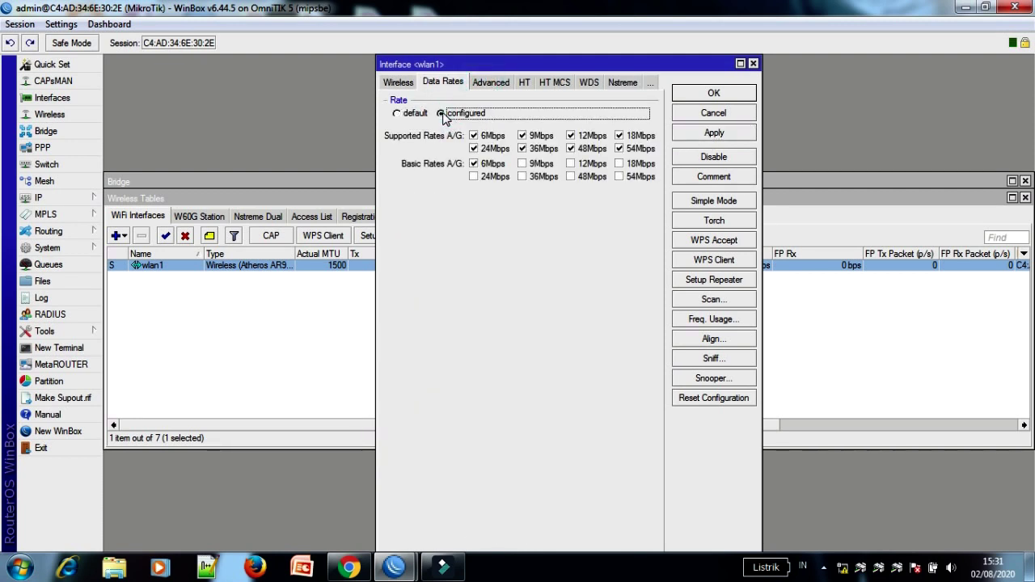
left_click(399, 116)
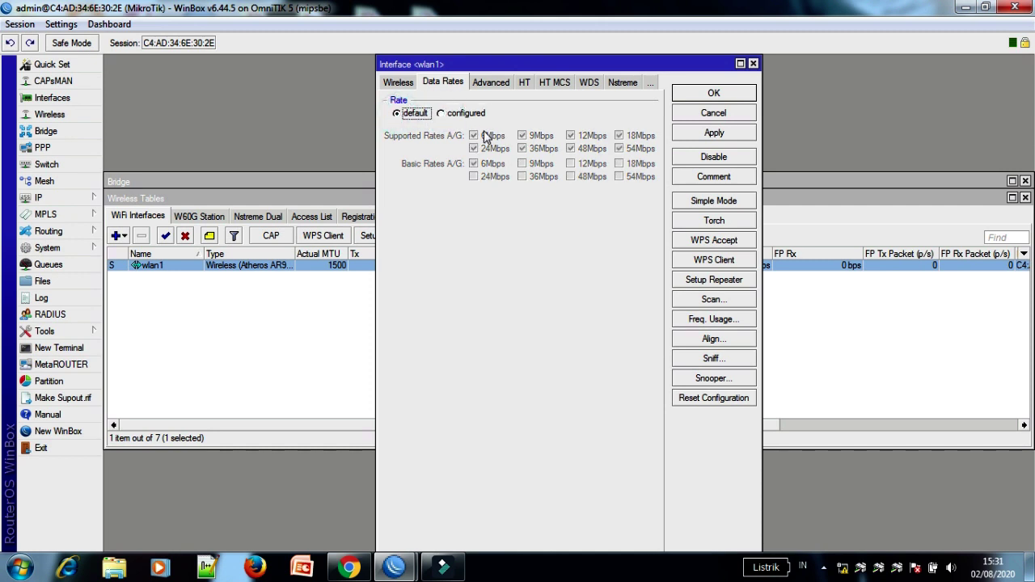
- Set the wlan1 Tx power mode to all rates fixed with a Tx power of 30 dBm, and save the interface settings
left_click(488, 84)
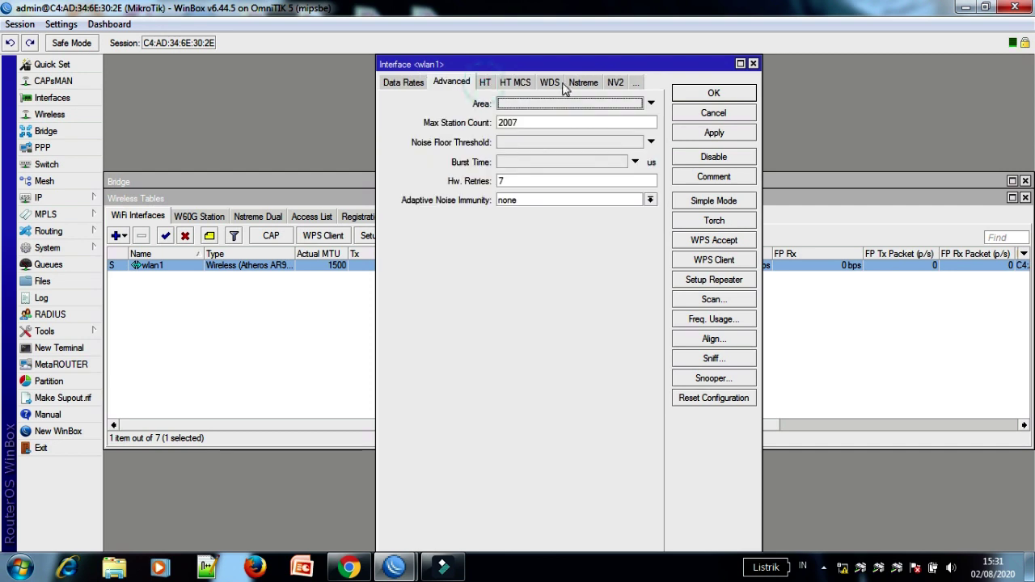
left_click(579, 82)
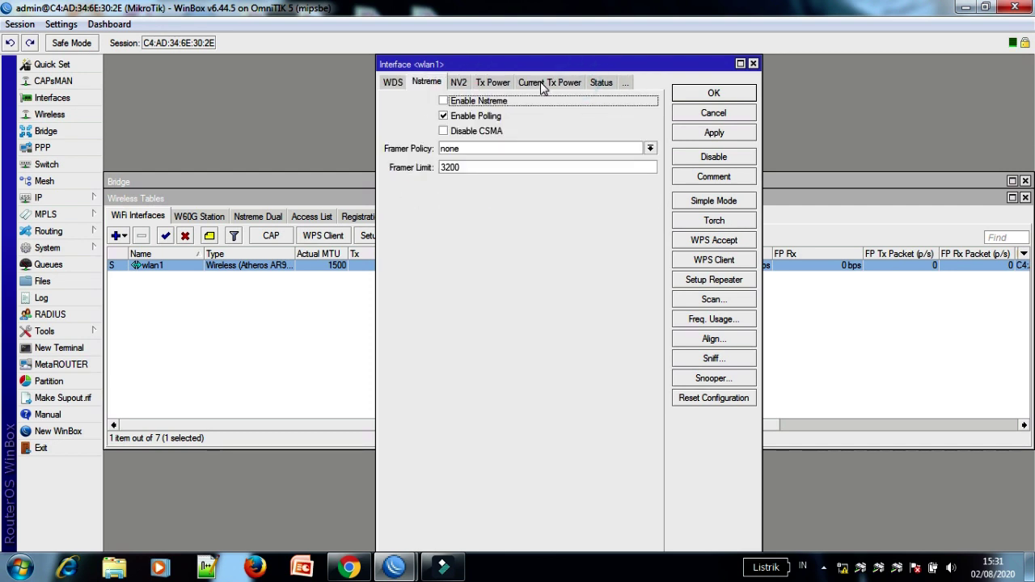
left_click(492, 83)
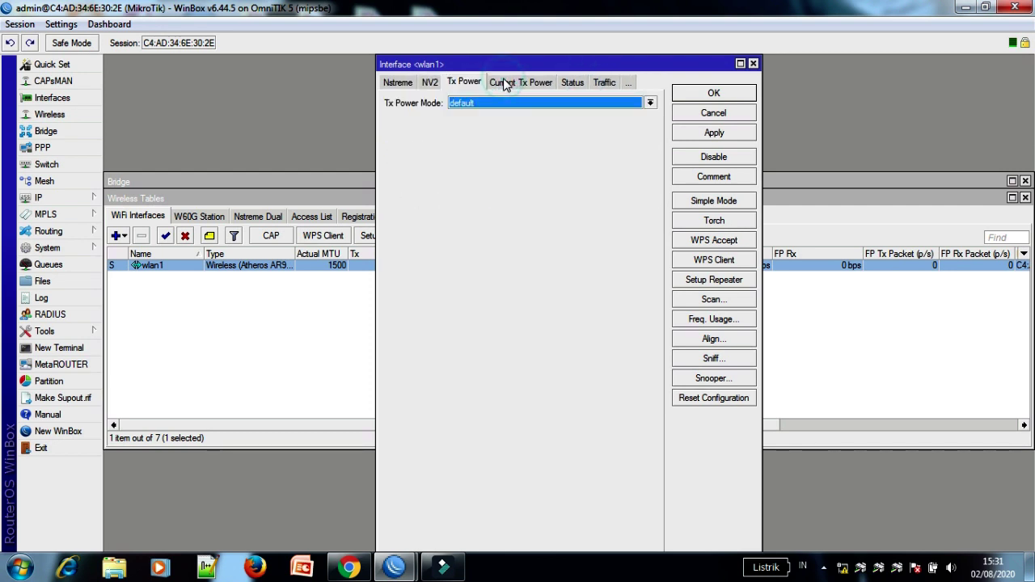
left_click(650, 103)
left_click(605, 114)
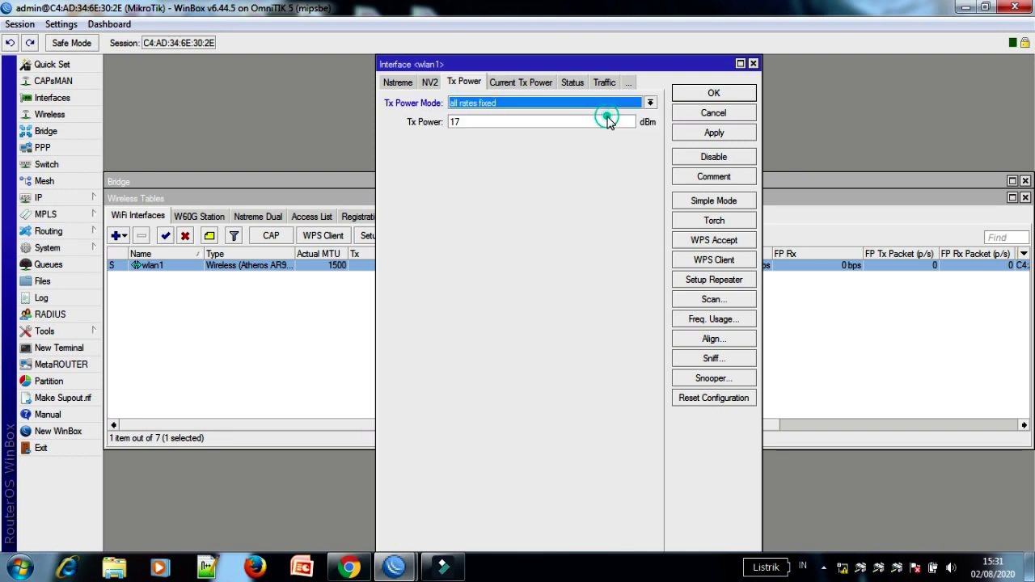
left_click_drag(469, 122, 420, 129)
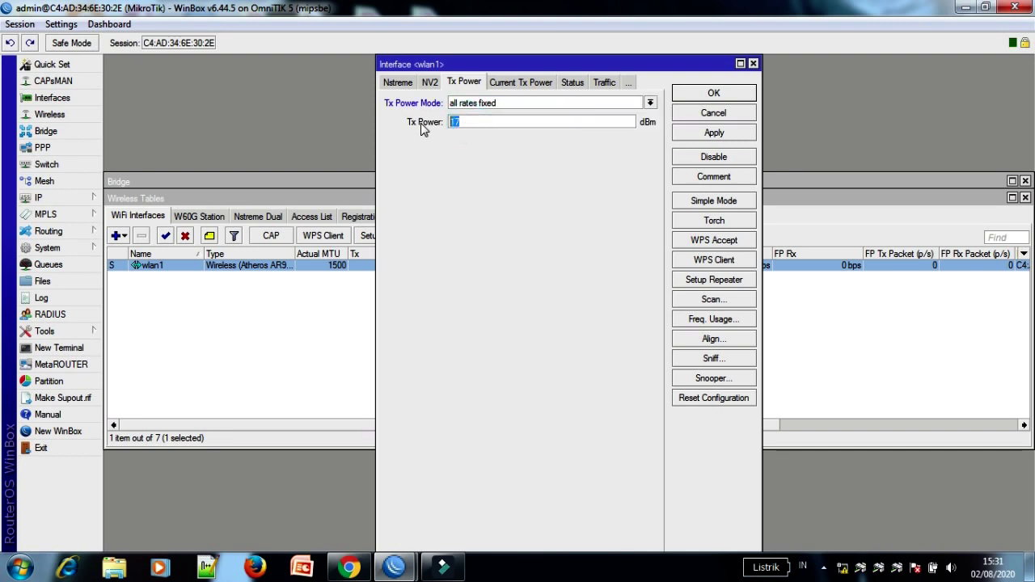
type("30")
left_click(714, 134)
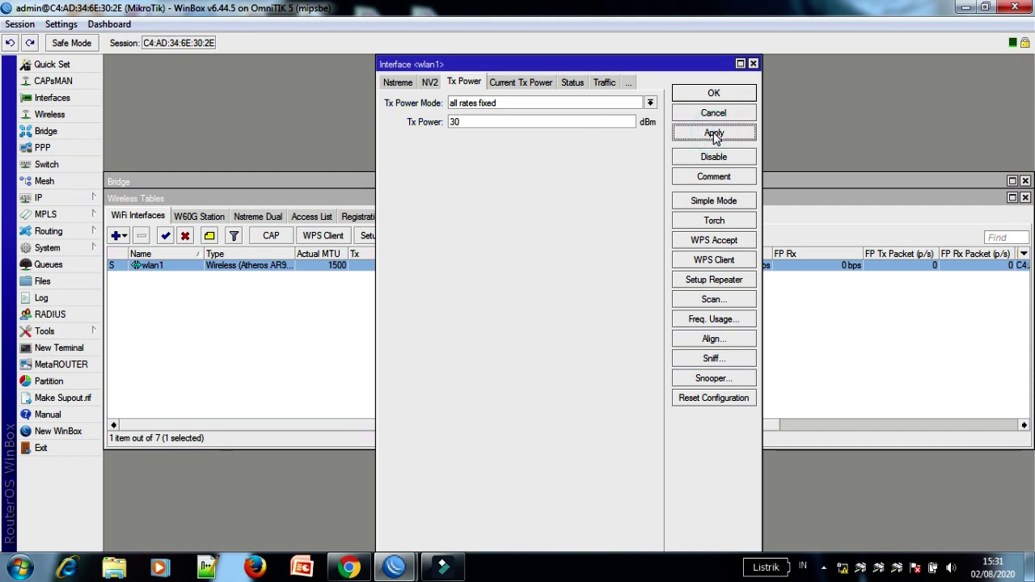
left_click(705, 94)
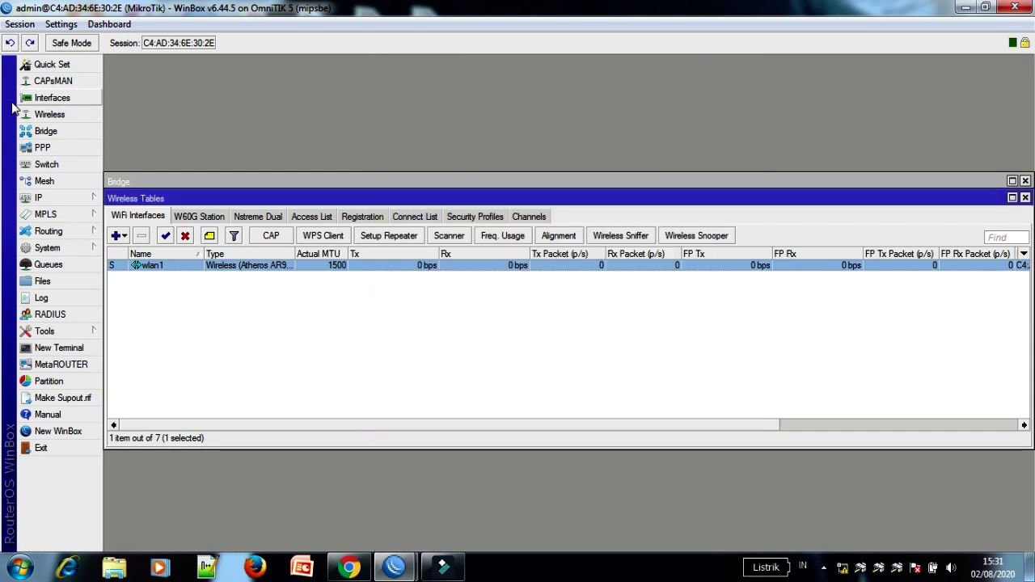
- Add a DHCP client on the bridge1 interface, keeping the peer DNS, peer NTP and default route options
left_click(70, 196)
left_click(184, 215)
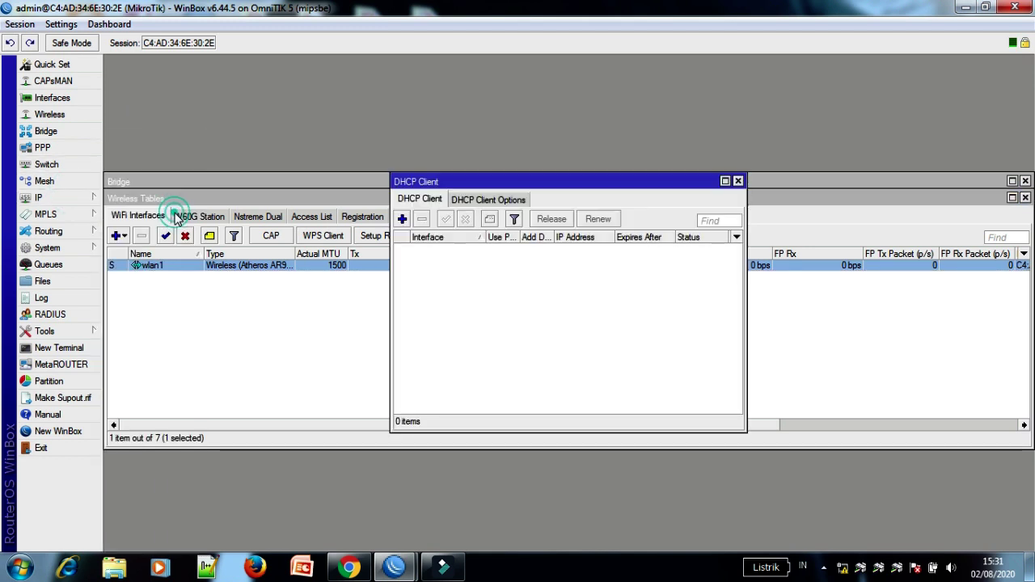
left_click(403, 220)
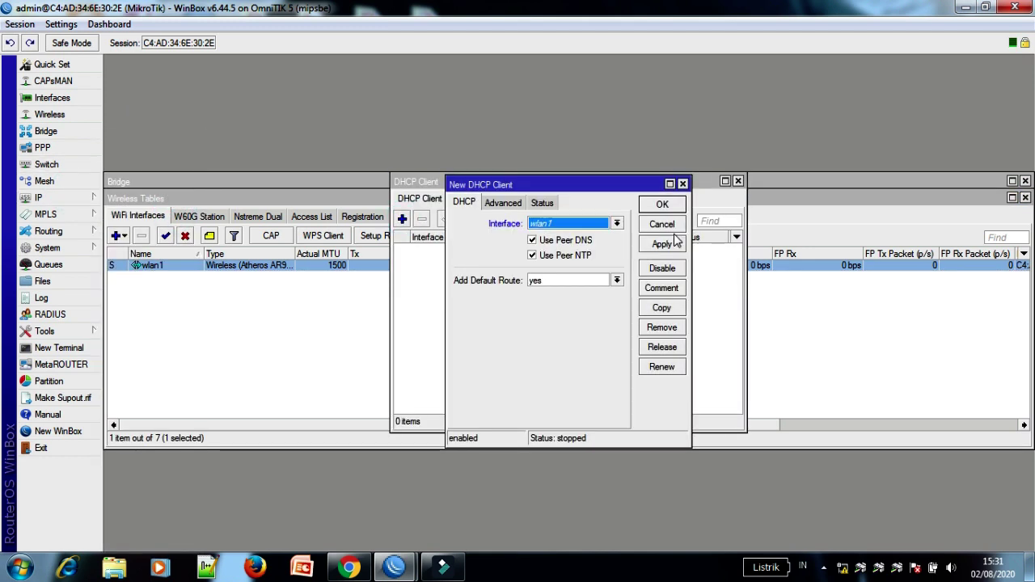
left_click(616, 224)
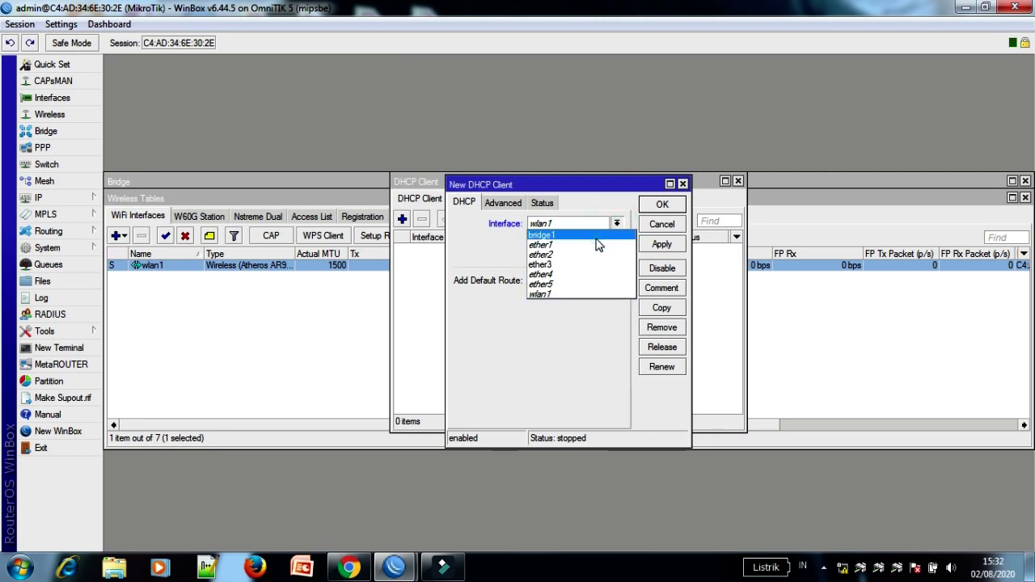
left_click(596, 236)
left_click(654, 244)
left_click(662, 205)
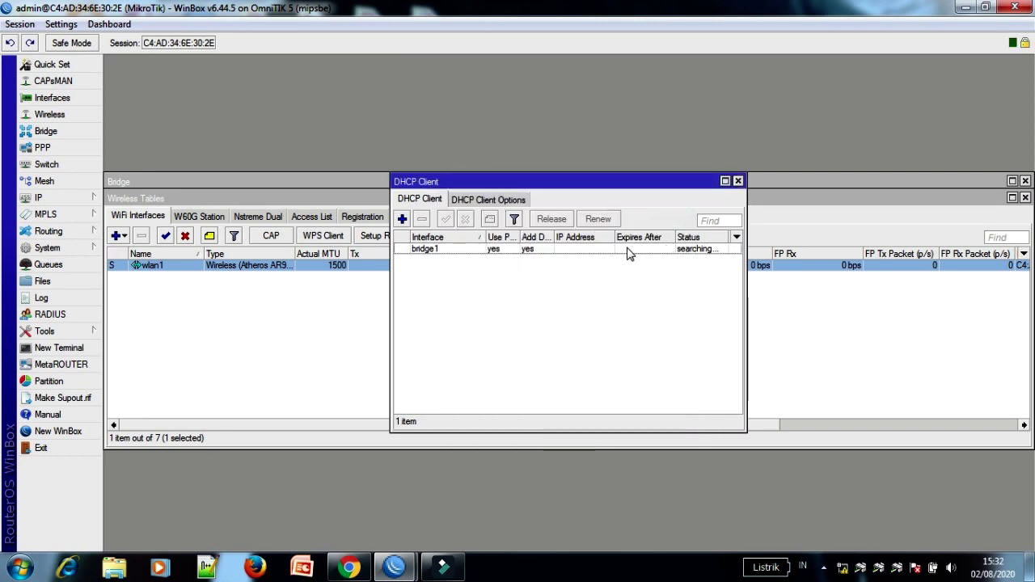
left_click(737, 182)
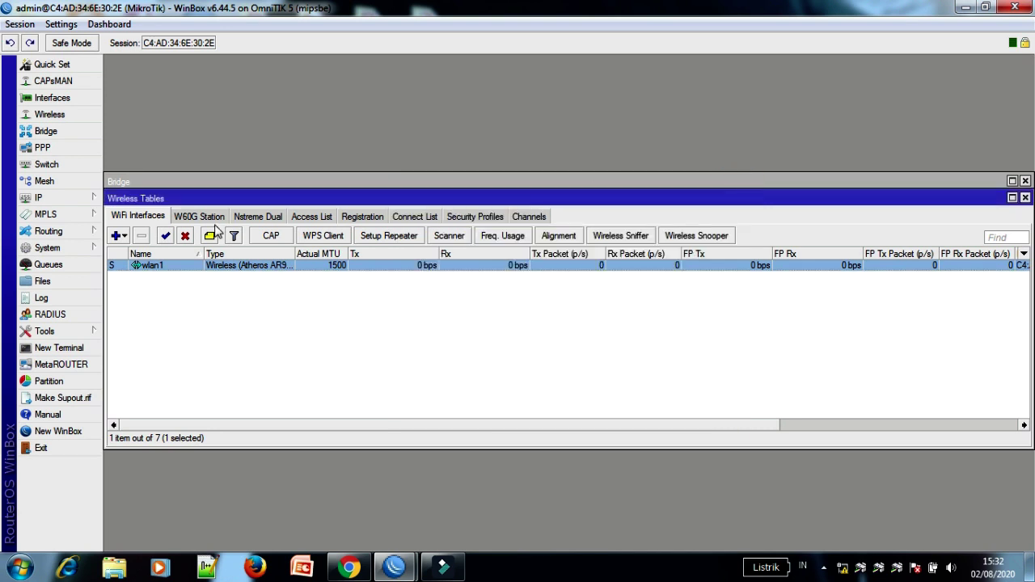
- Allow remote requests in the router's DNS settings and save them
left_click(37, 198)
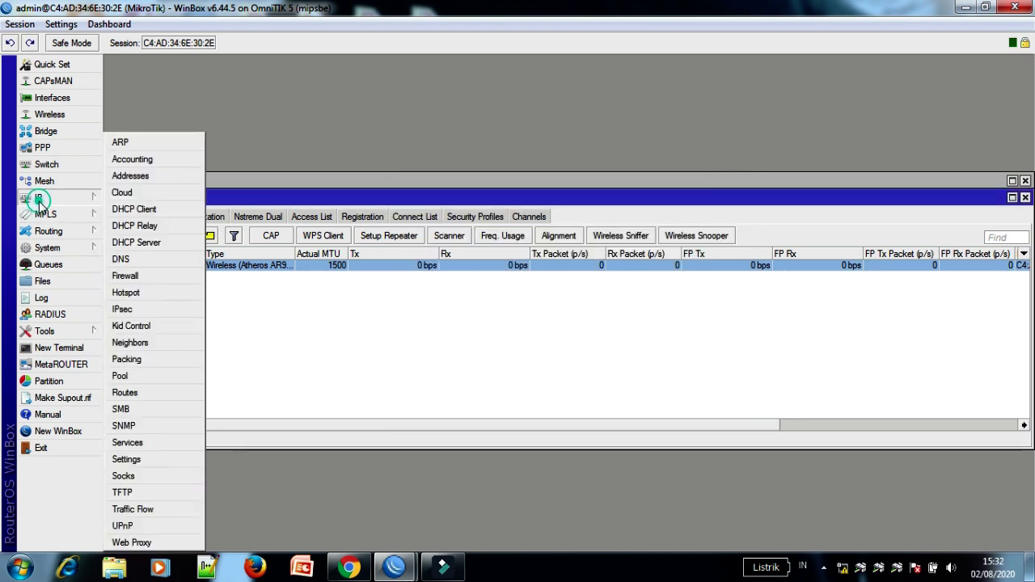
left_click(147, 258)
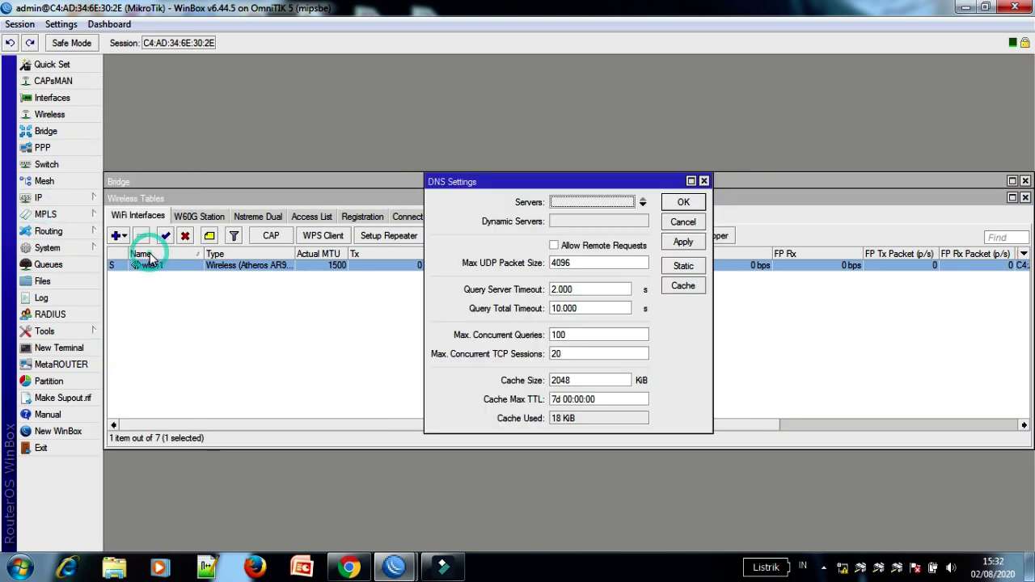
left_click(555, 246)
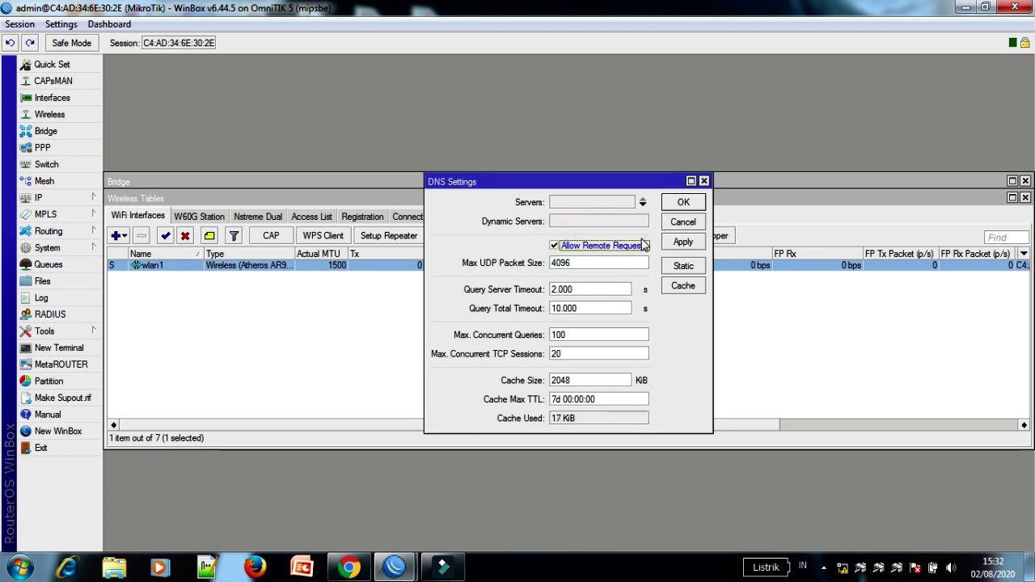
left_click(679, 242)
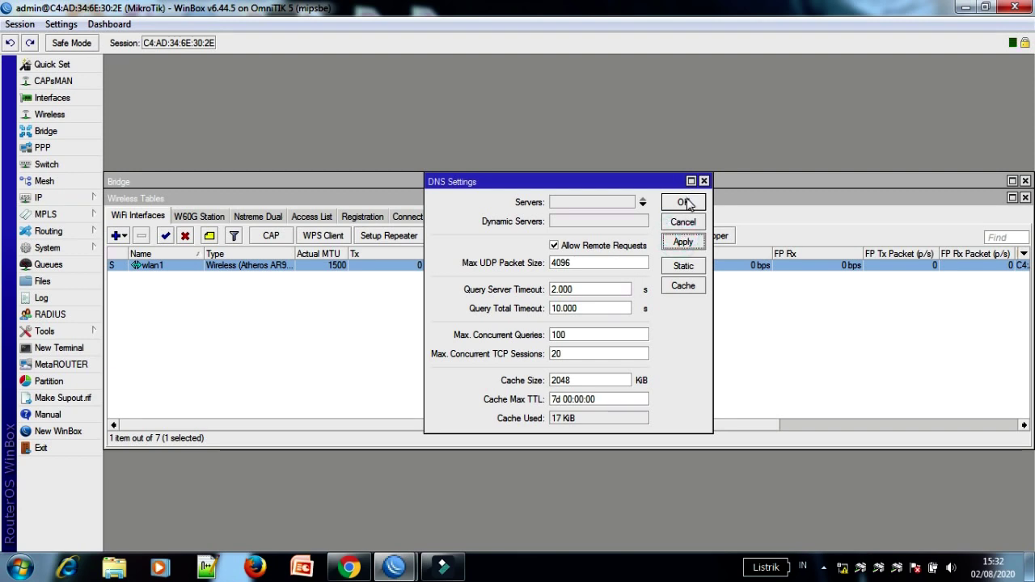
left_click(684, 202)
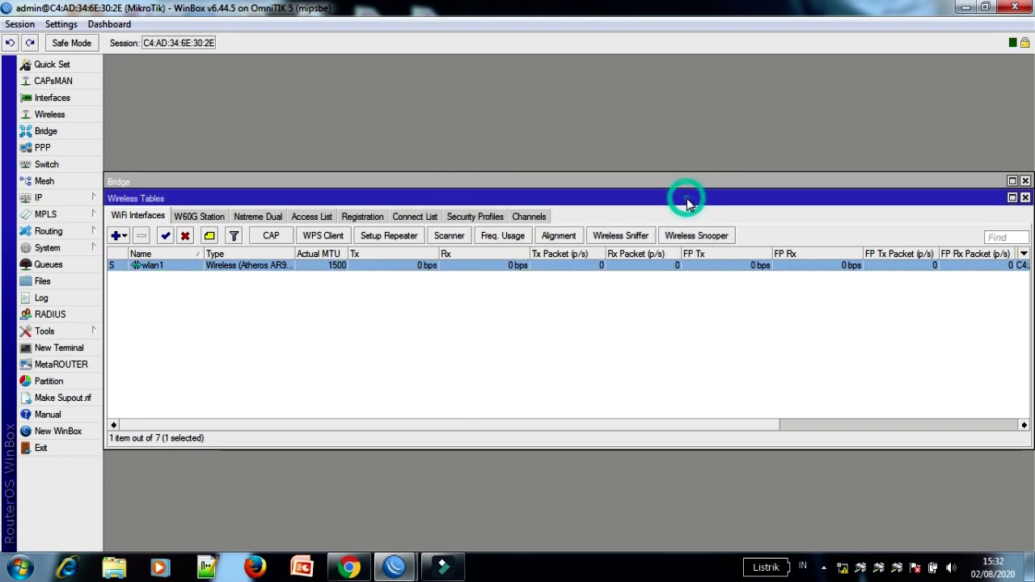
- Set the router's system identity to AP OMNI RAFA
left_click(64, 249)
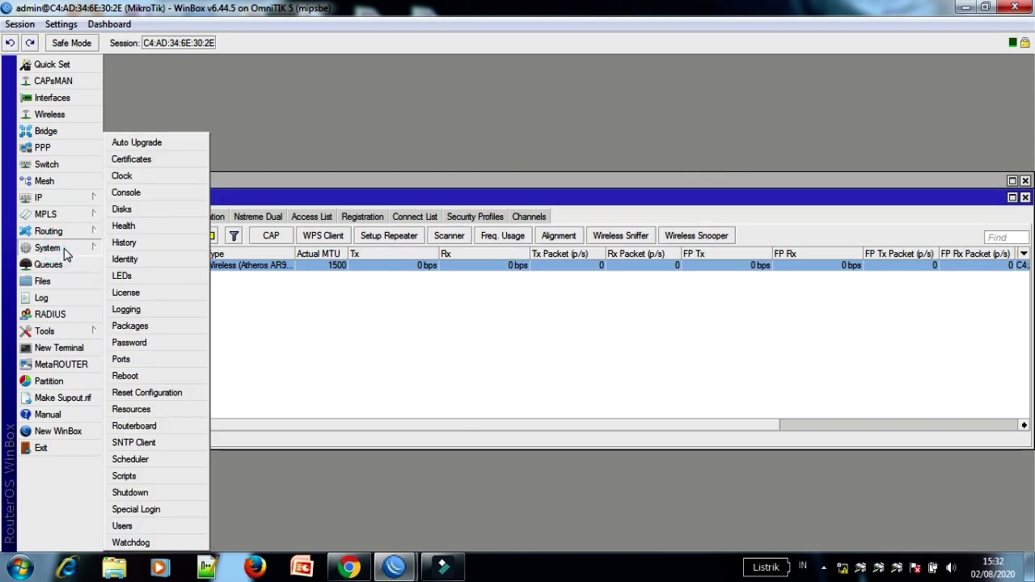
left_click(151, 259)
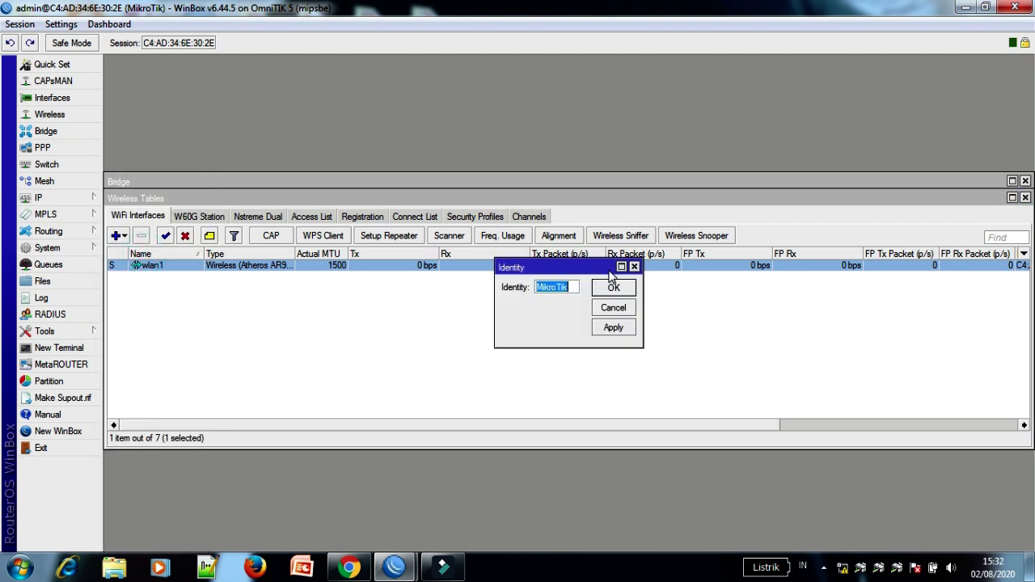
key("BackSpace")
type("AP OMNI RAFA")
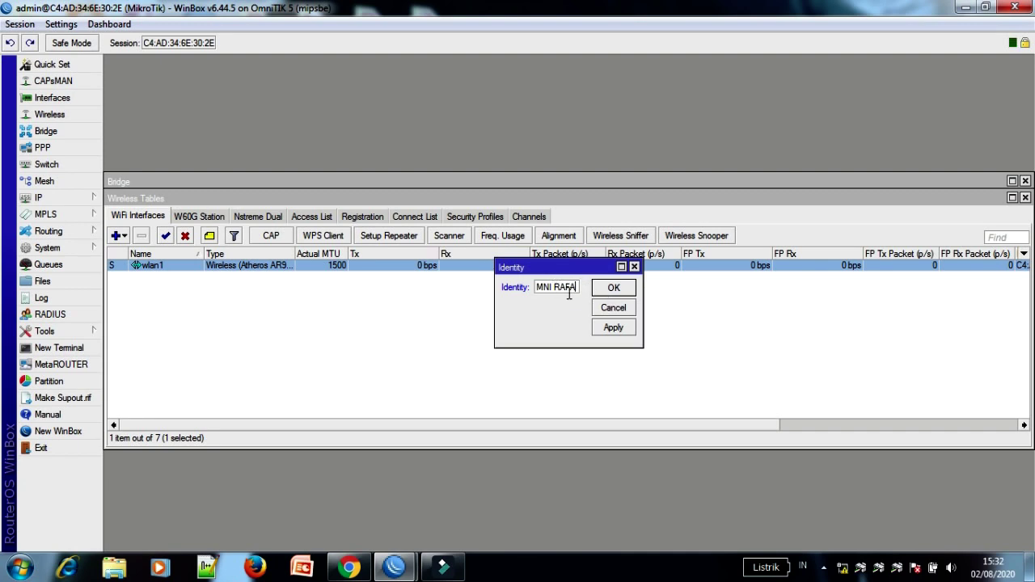
left_click(615, 291)
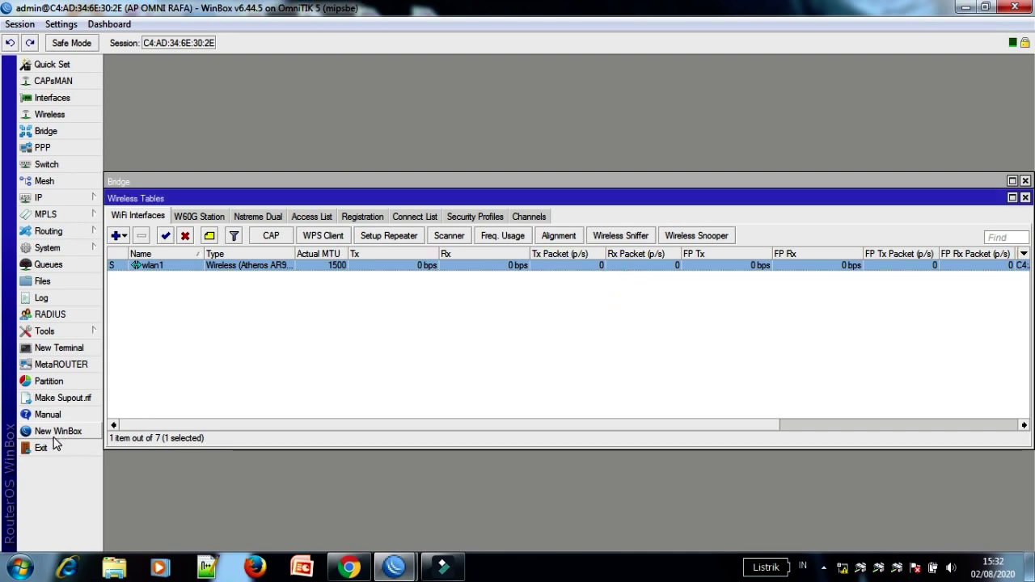
- Open a new WinBox window, refresh the neighbor list and connect to the AP OMNI RAFA router
left_click(73, 115)
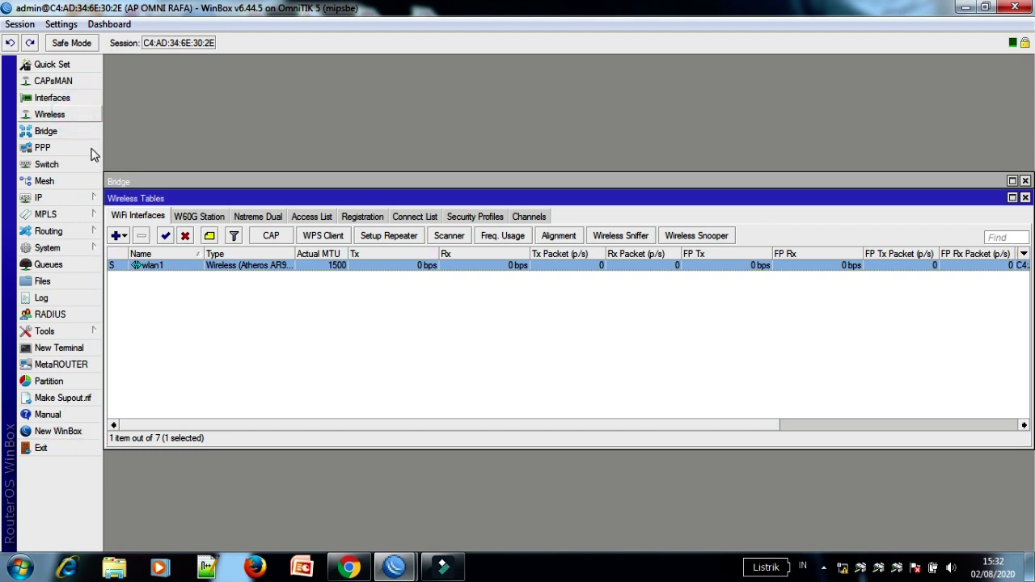
left_click(40, 448)
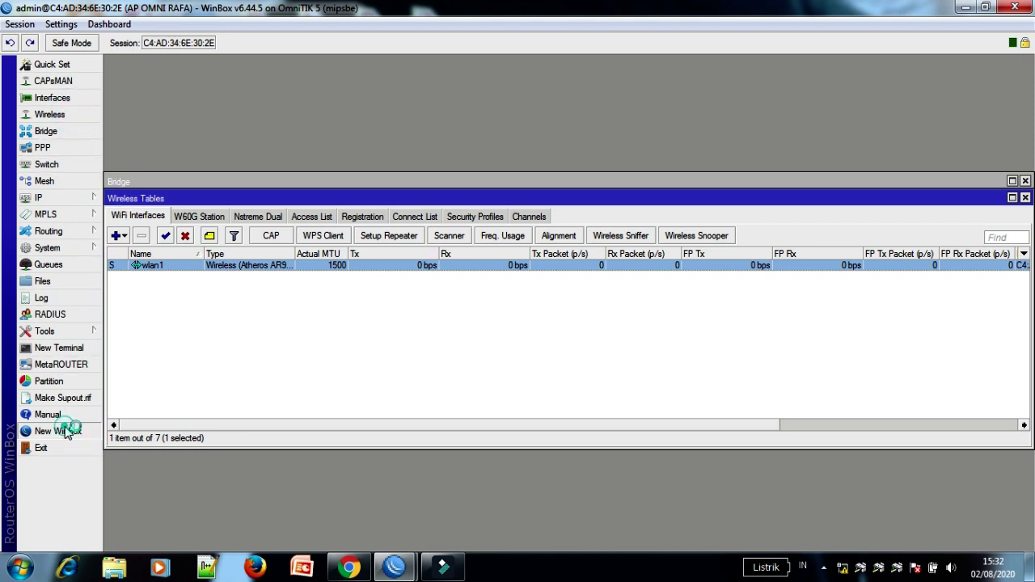
left_click(56, 277)
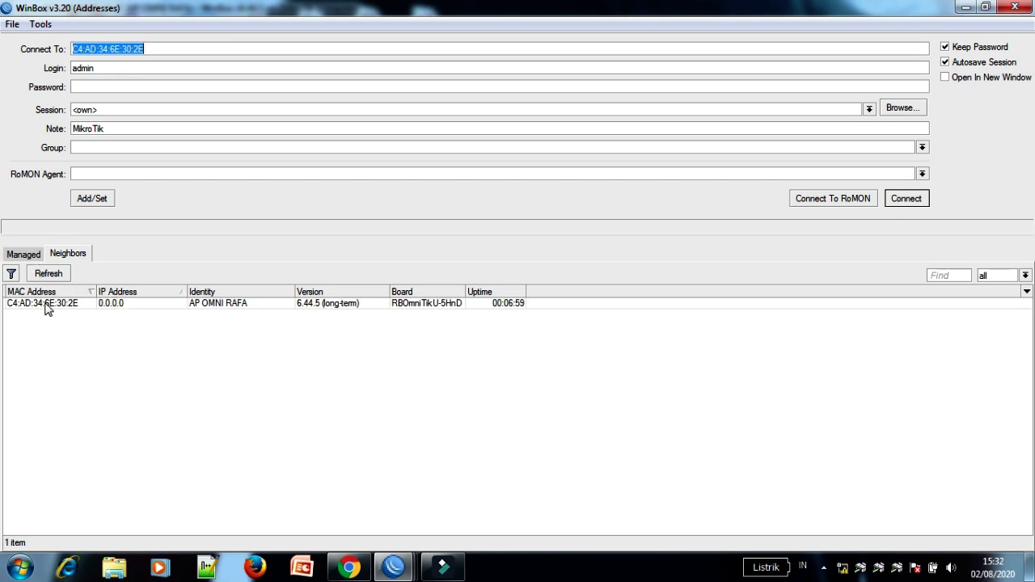
left_click(56, 310)
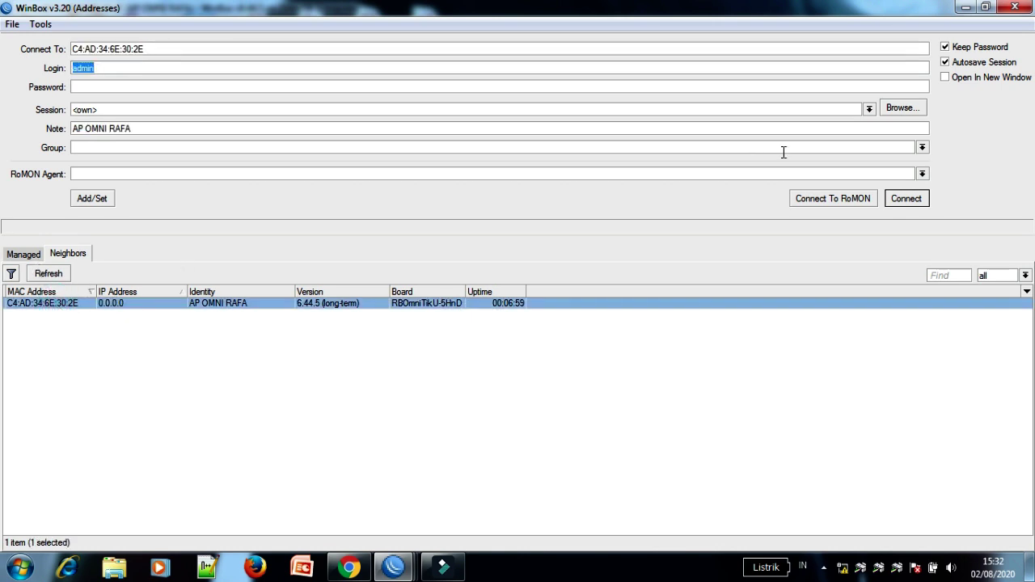
left_click(907, 199)
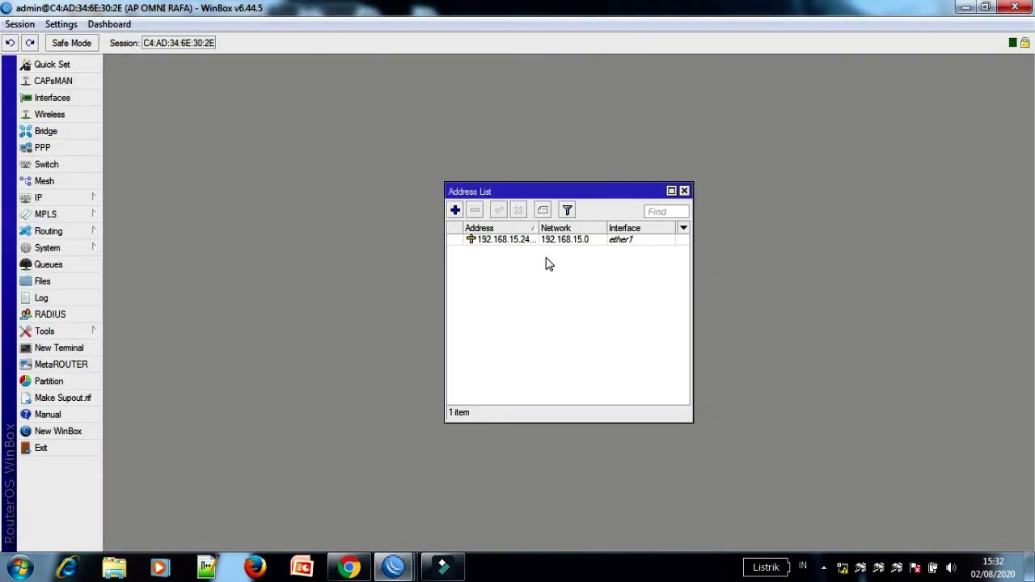
- Reassign the 192.168.15.244/24 address to the bridge1 interface and save it
double_click(566, 241)
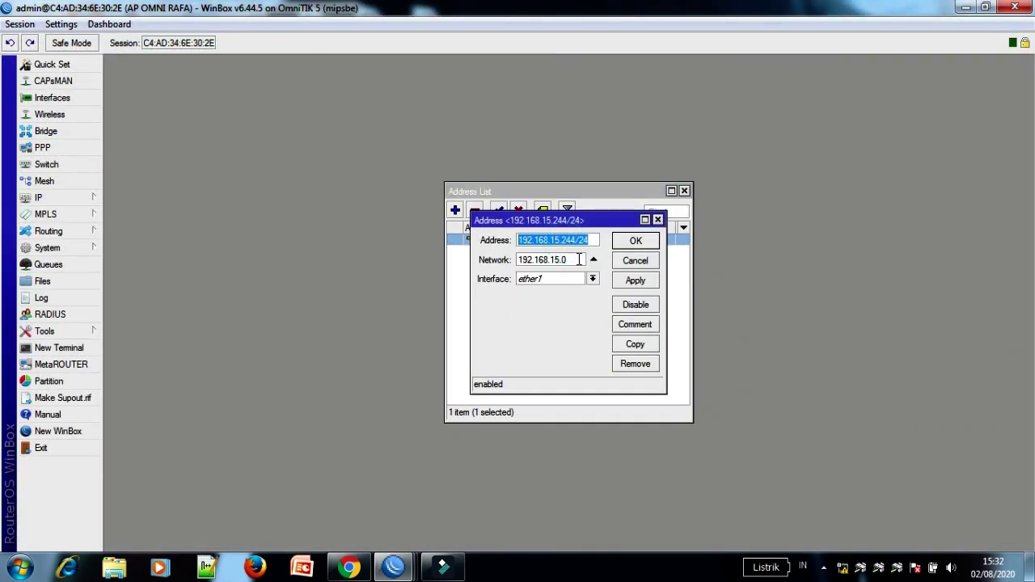
left_click(593, 279)
left_click(550, 284)
left_click(633, 280)
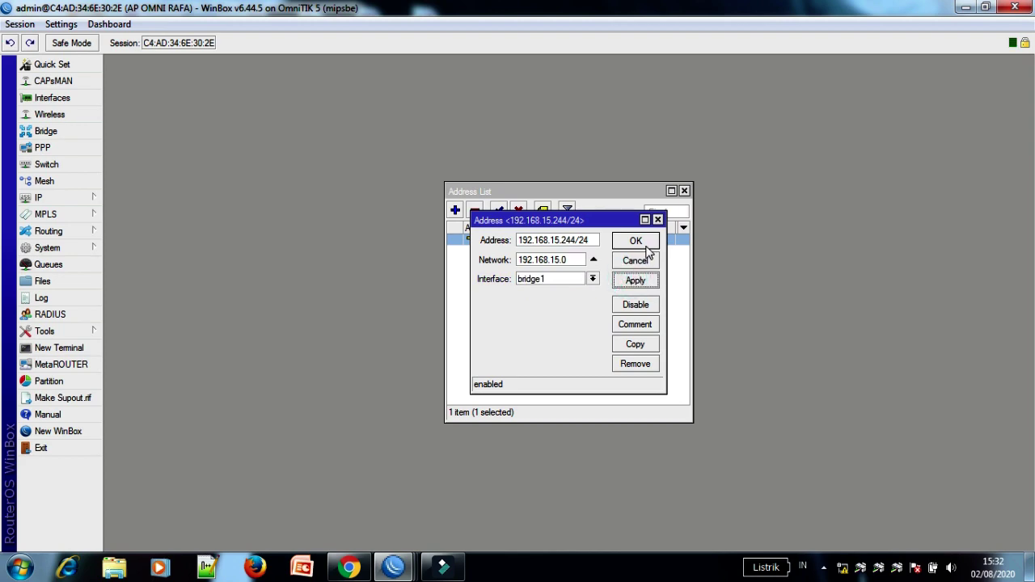
left_click(646, 249)
- Close both open router sessions, relaunch WinBox and reconnect to the AP OMNI RAFA router from the refreshed neighbor list
left_click(1016, 11)
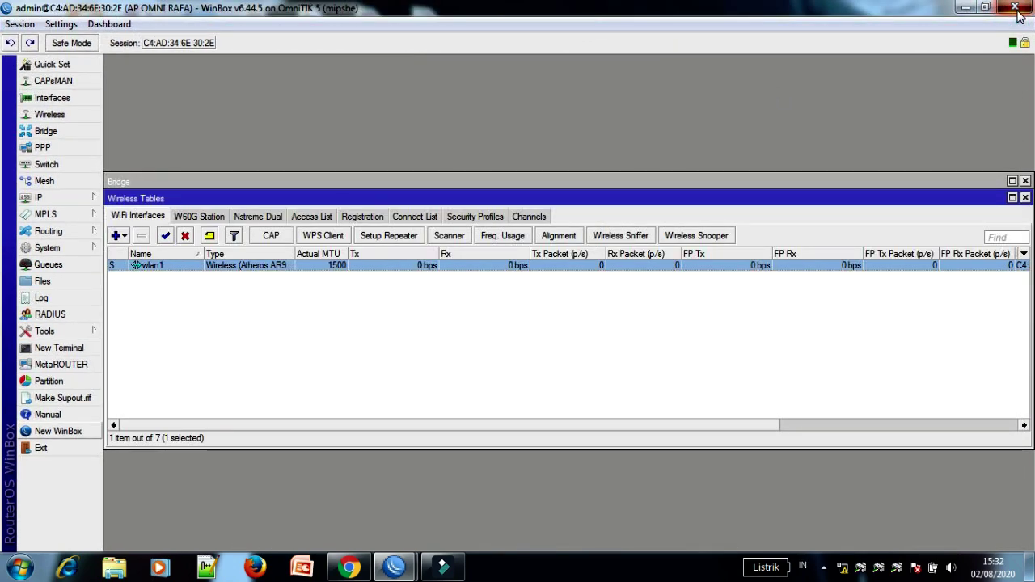
left_click(1016, 11)
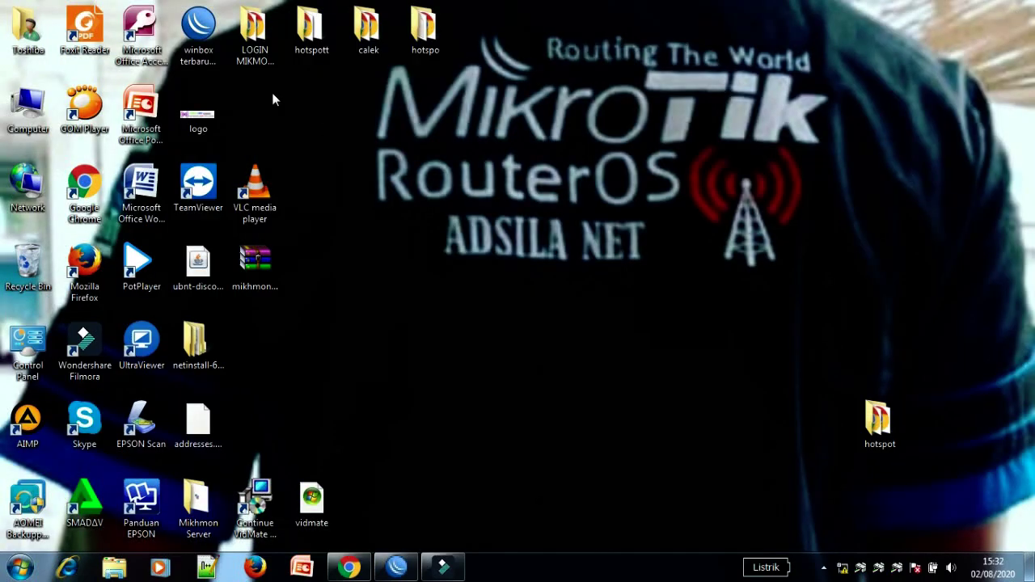
double_click(197, 33)
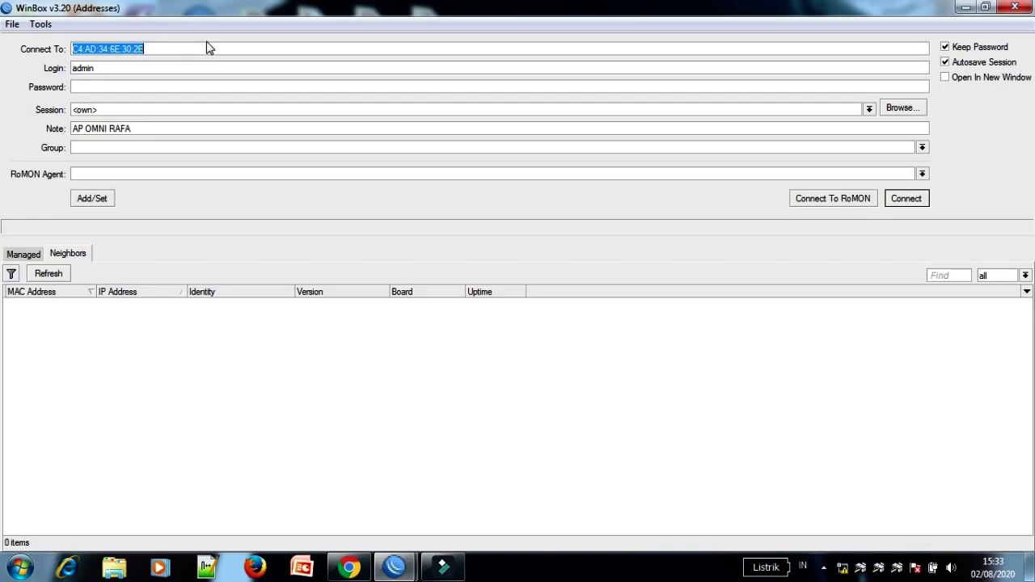
left_click(49, 276)
double_click(41, 304)
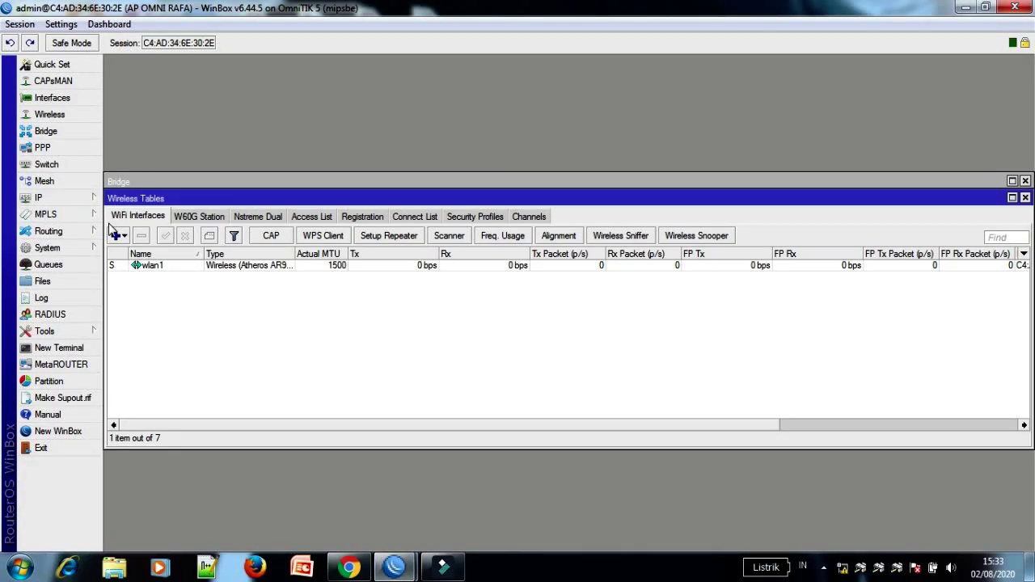
- Review the wireless settings of the access point's wlan1 interface, and close the router session
double_click(152, 270)
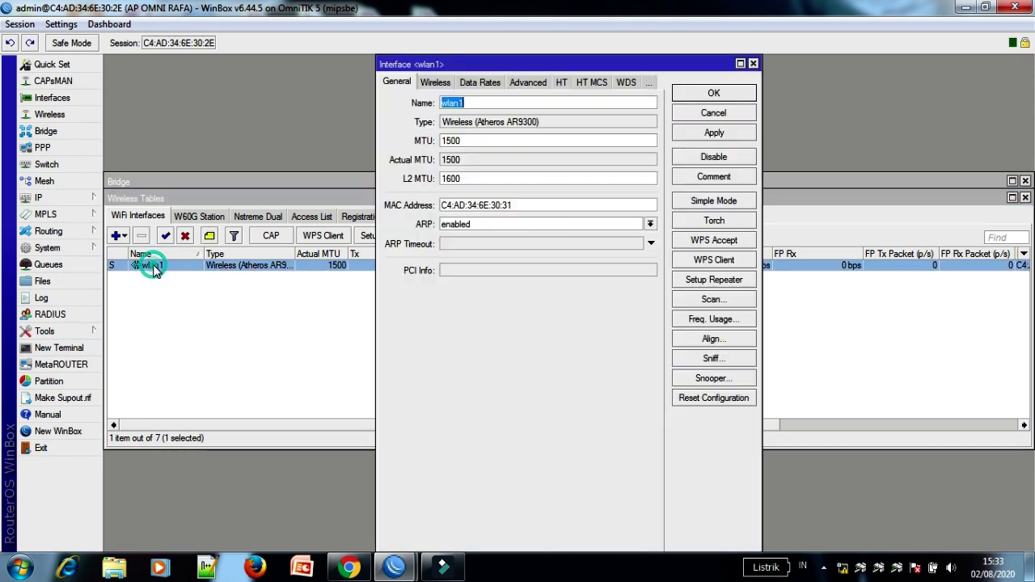
left_click(437, 83)
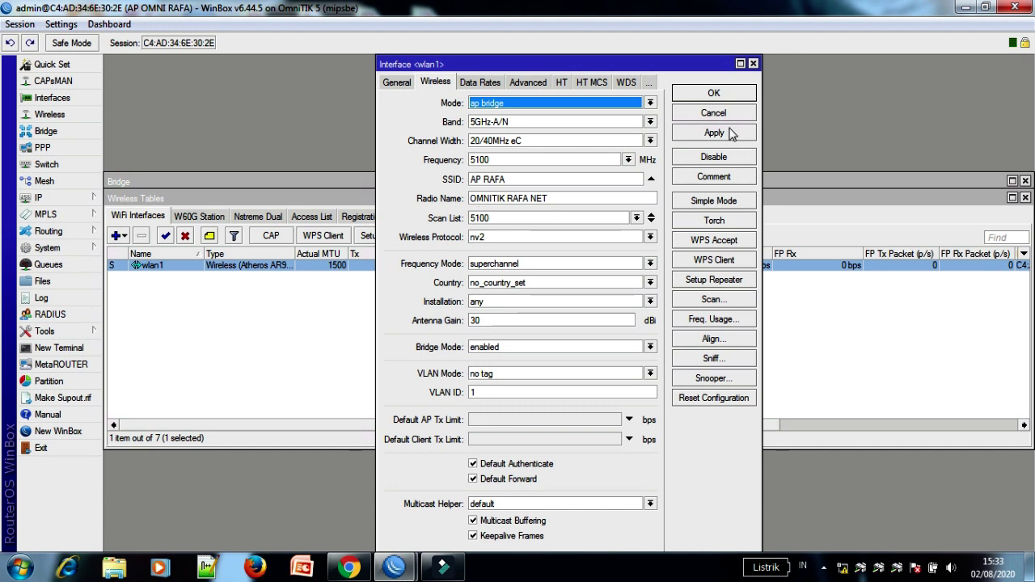
left_click(712, 93)
left_click(1016, 9)
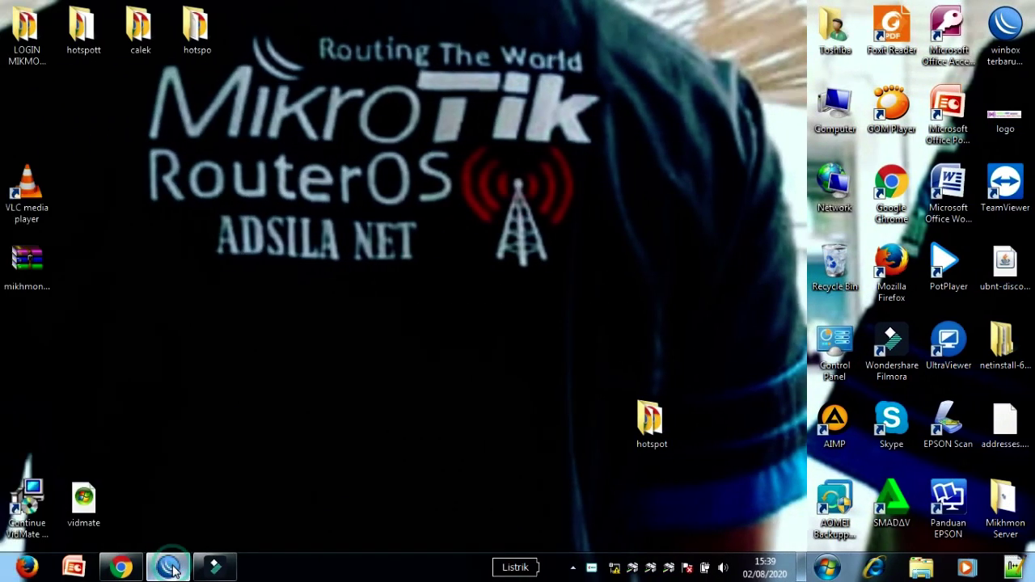
- Reopen the WinBox login window and connect to the RBLHG-5nD neighbor at 192.168.15.245
left_click(172, 568)
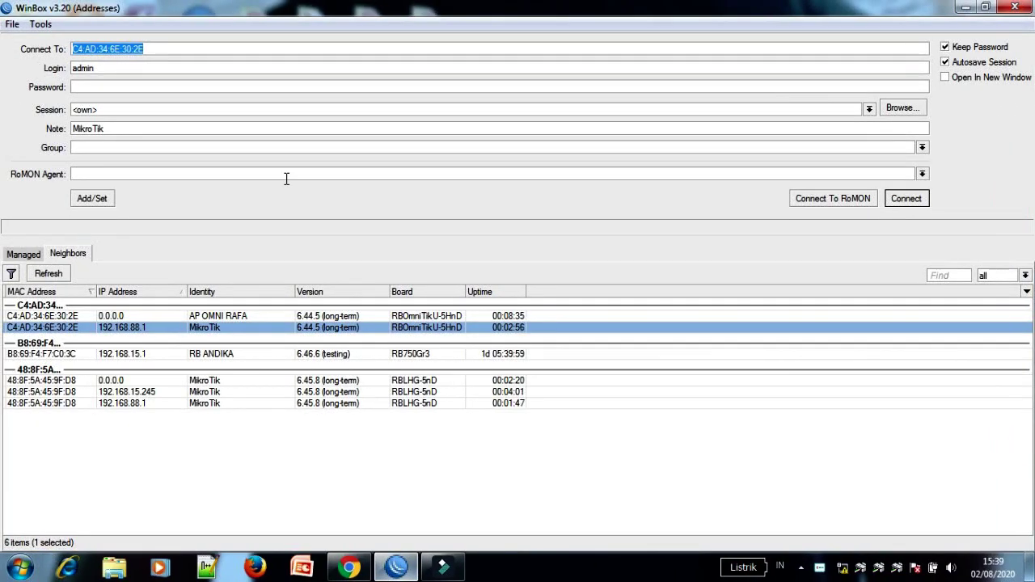
double_click(59, 329)
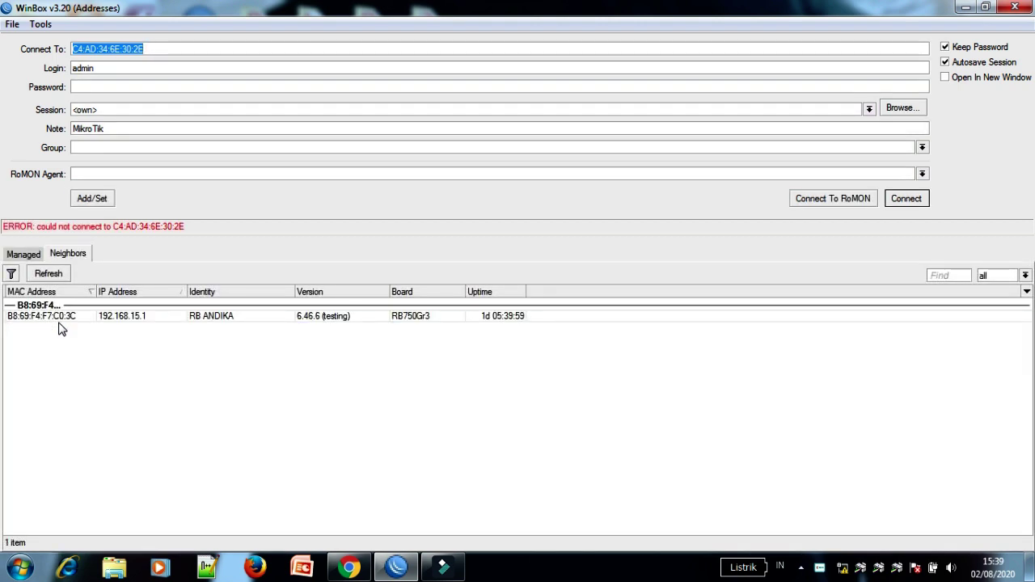
left_click(58, 319)
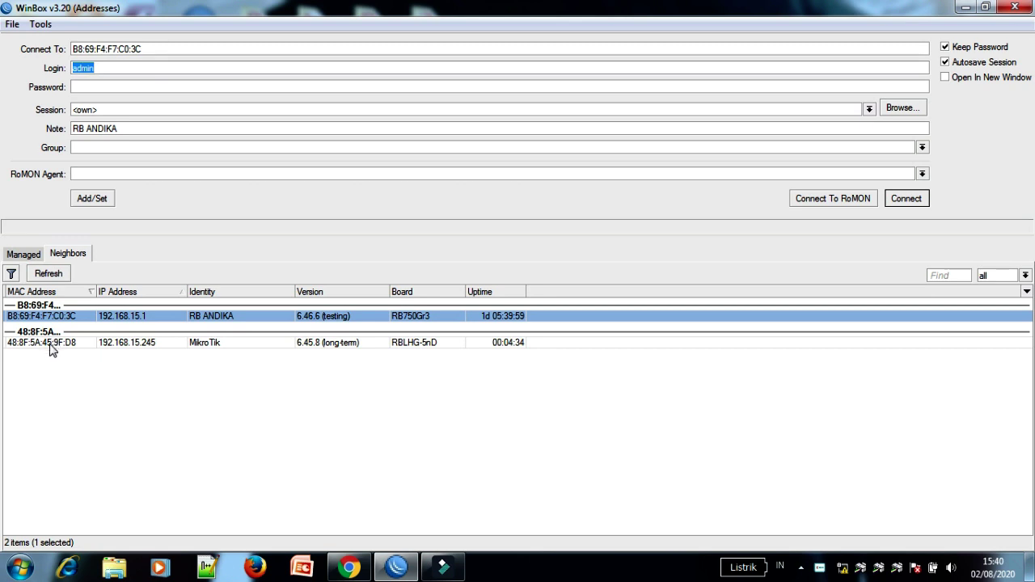
left_click(51, 348)
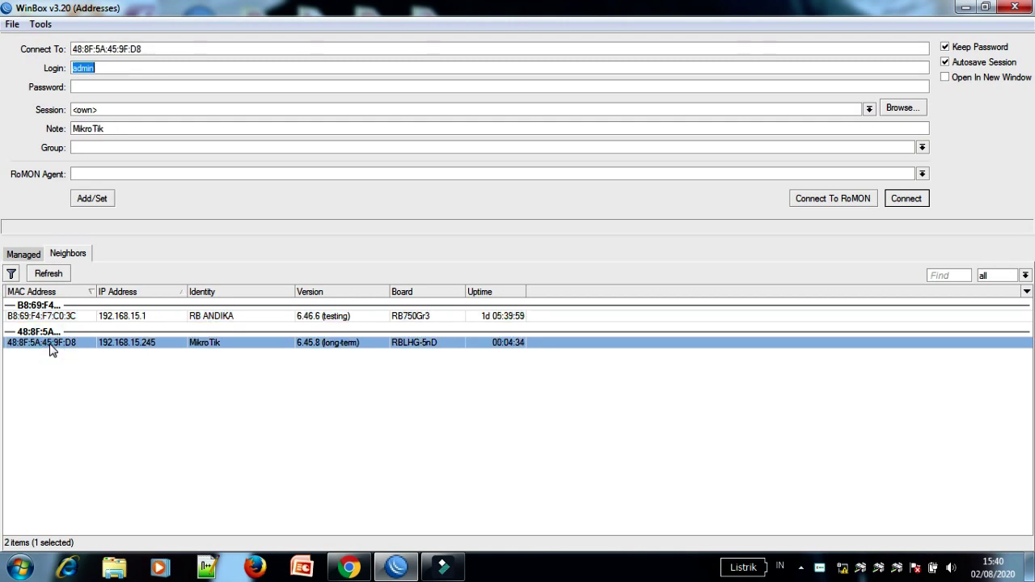
double_click(51, 349)
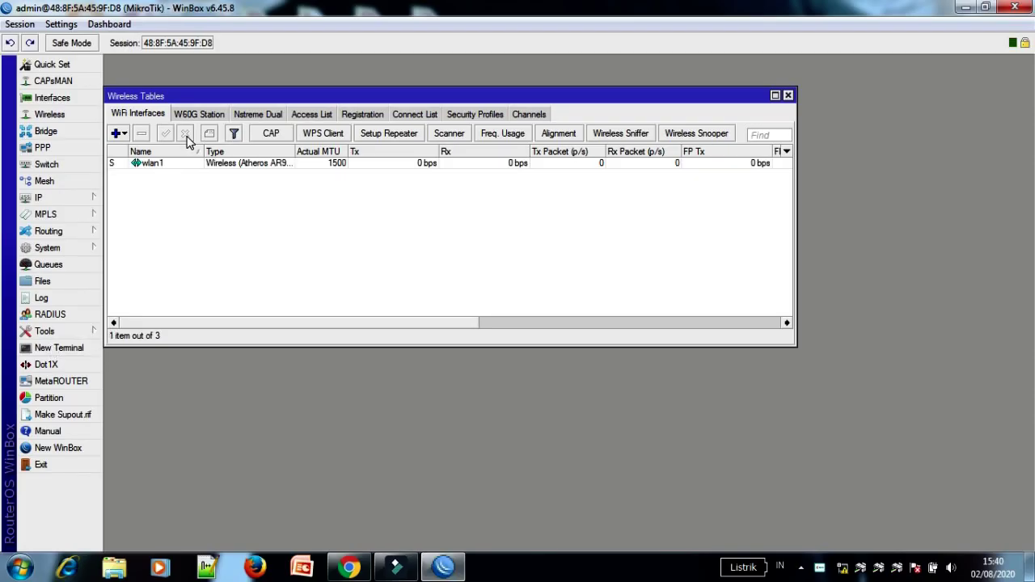
- Scan for access points from the LHG's wlan1 interface and connect it to the AP RAFA network
double_click(152, 163)
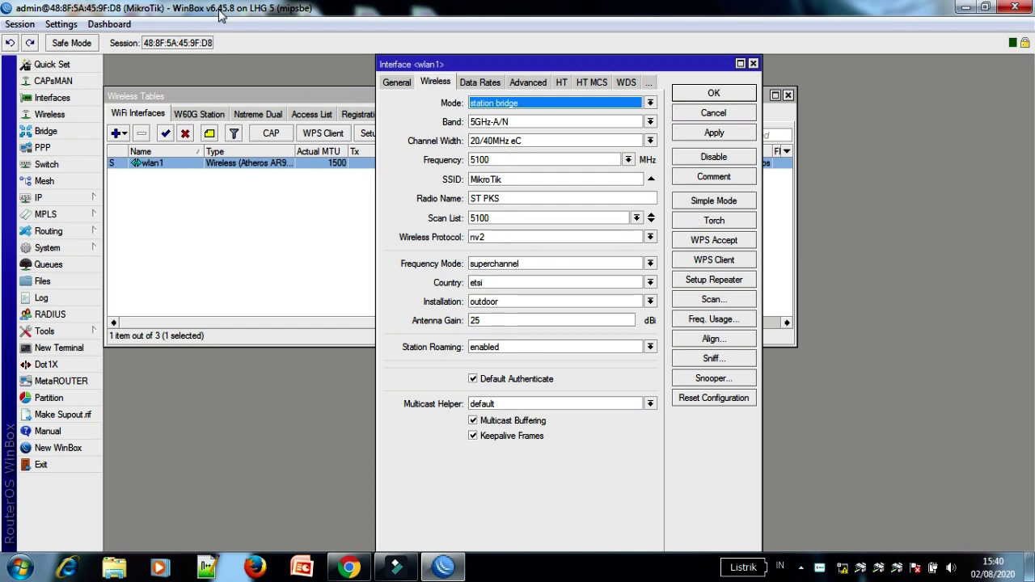
left_click(704, 298)
left_click(740, 170)
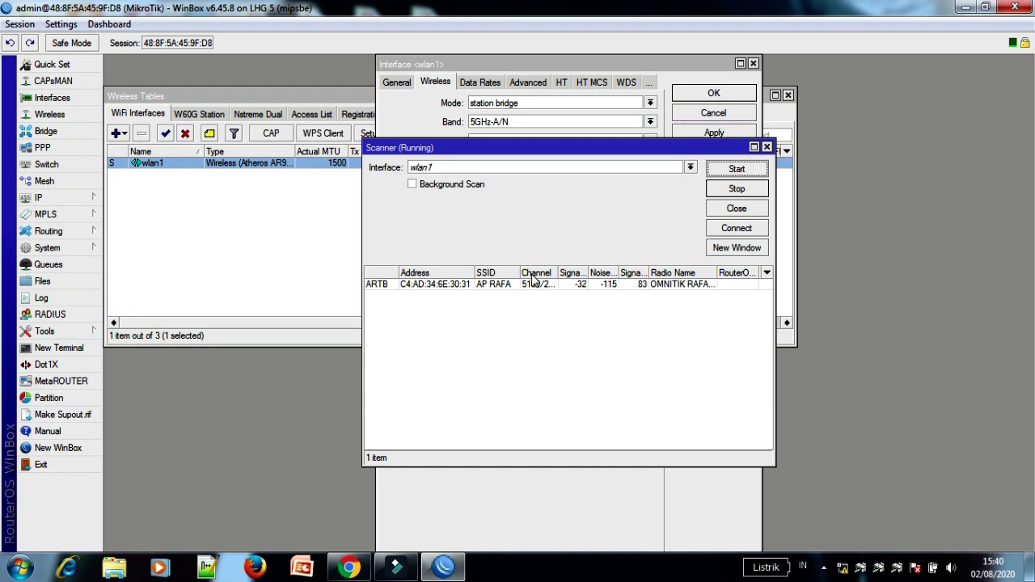
mouse_move(520, 272)
left_mouse_down()
mouse_move(566, 273)
mouse_move(532, 273)
left_mouse_up()
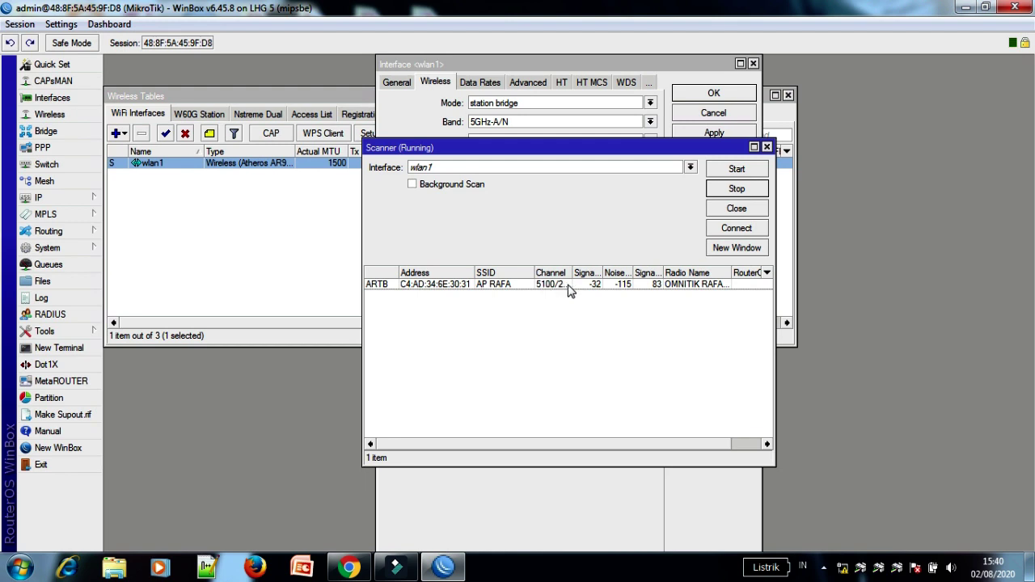
mouse_move(601, 269)
left_mouse_down()
mouse_move(636, 272)
mouse_move(604, 273)
left_mouse_up()
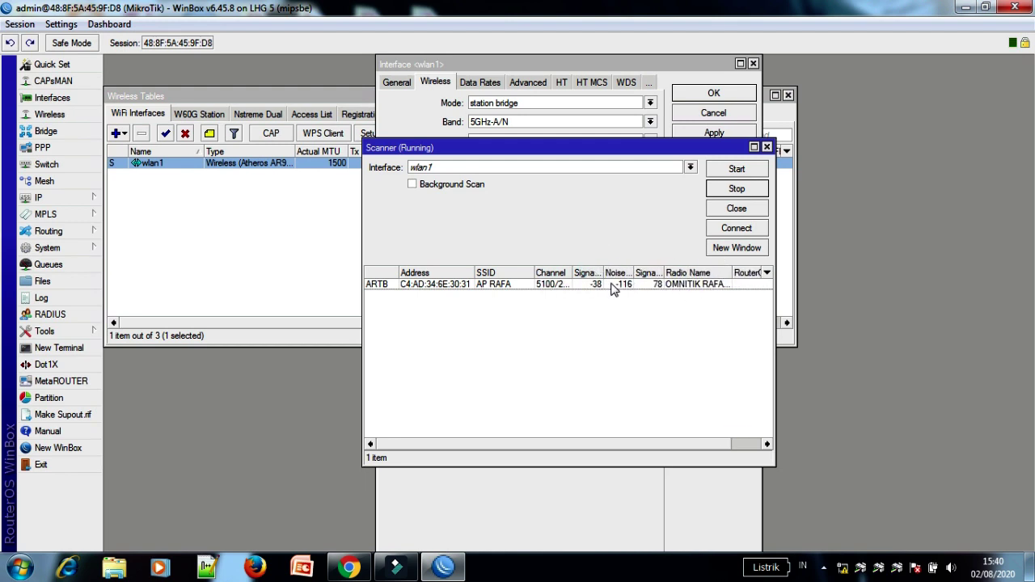
left_click(569, 286)
left_click(740, 228)
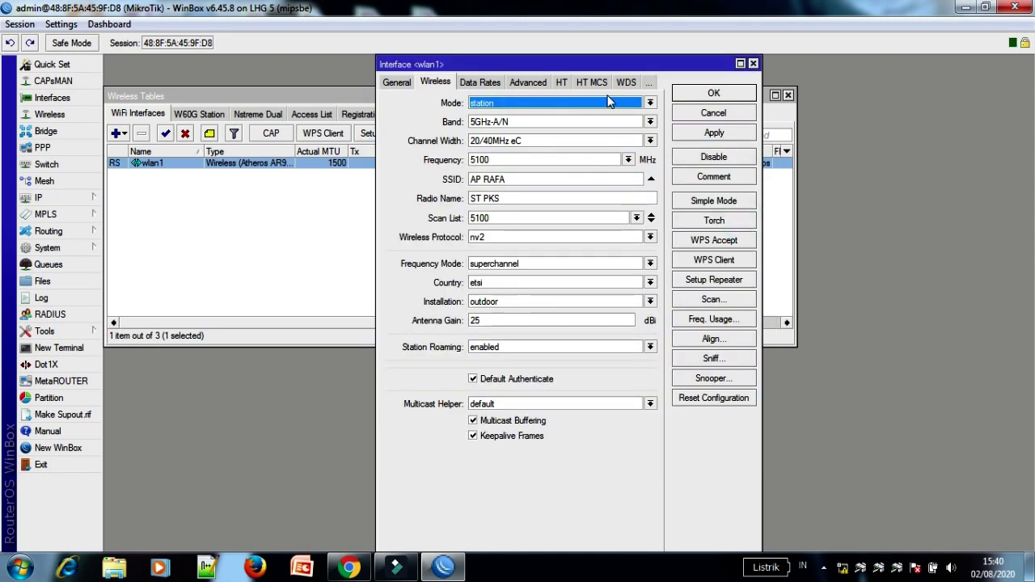
- Set the wlan1 interface's mode to station bridge, and check the full radio name of the registered access point in the registration table
left_click(650, 103)
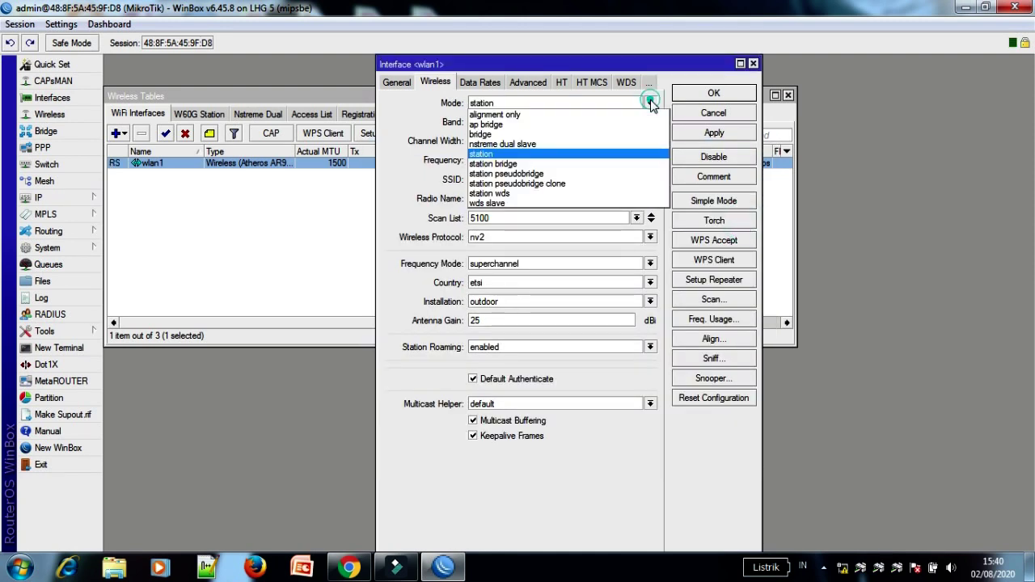
left_click(596, 164)
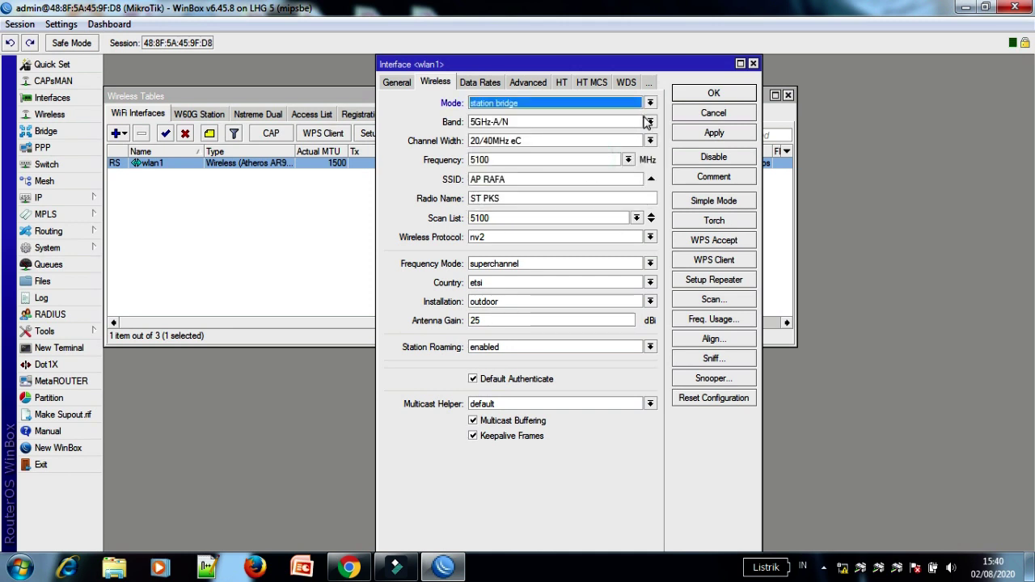
left_click(710, 134)
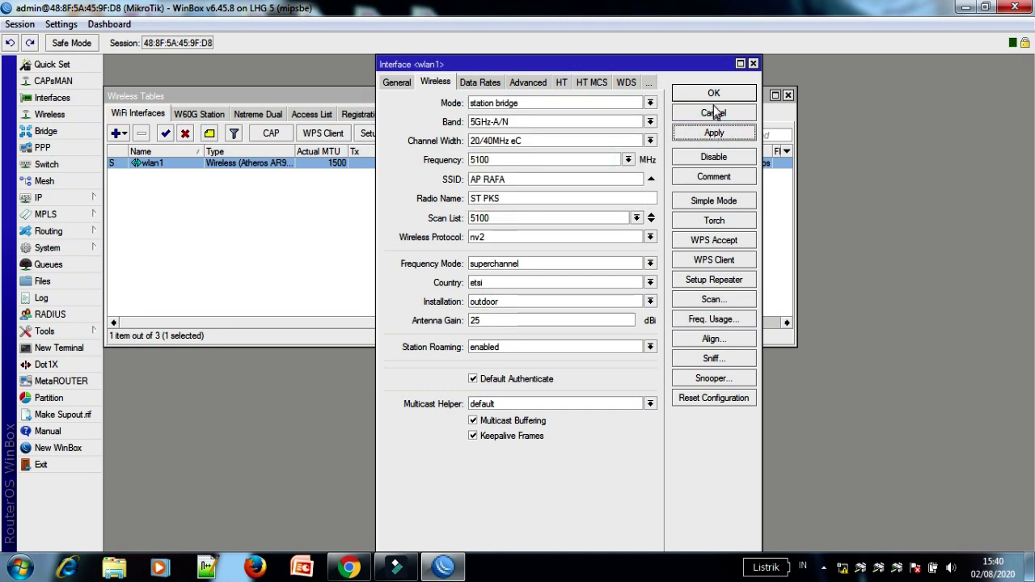
left_click(715, 94)
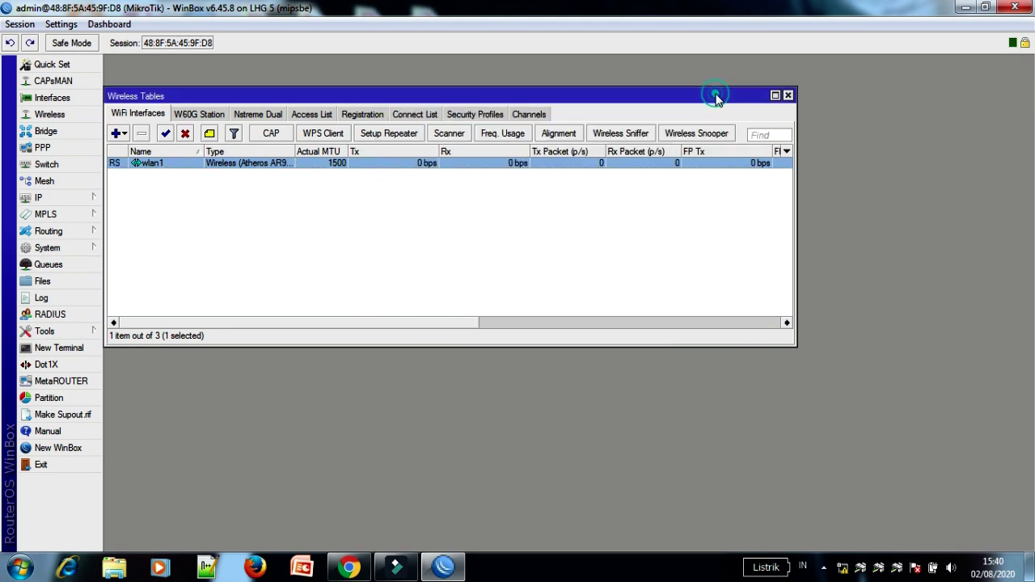
left_click(361, 114)
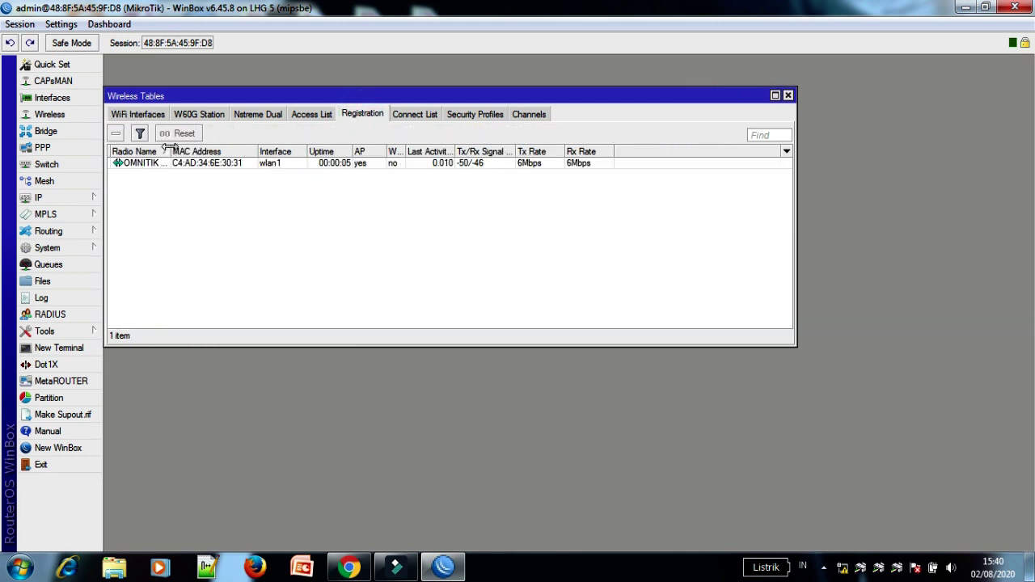
left_click_drag(167, 147, 227, 164)
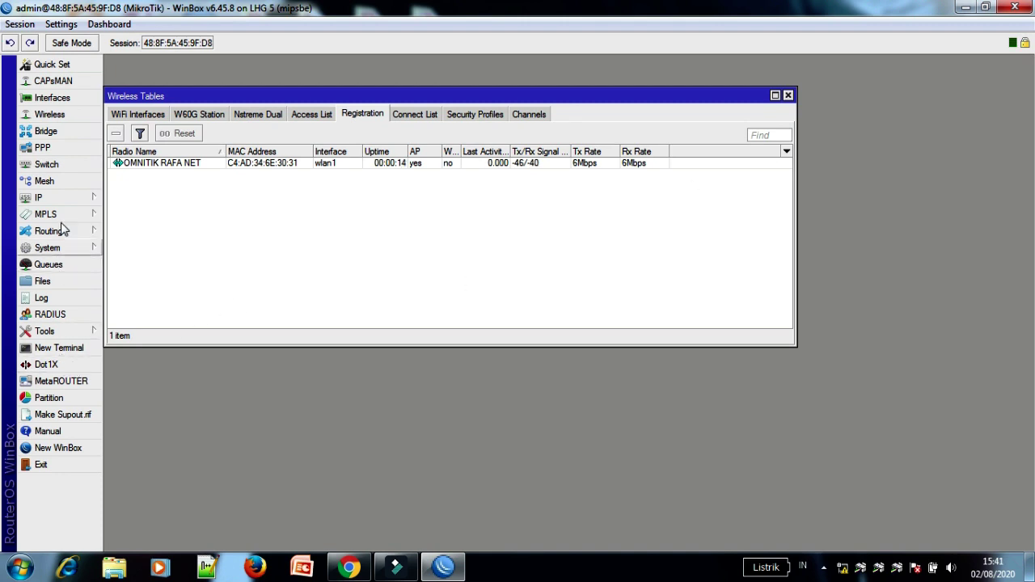
- Enable Allow Remote Requests in the LHG's DNS settings, and close the wireless tables and the router session
left_click(55, 198)
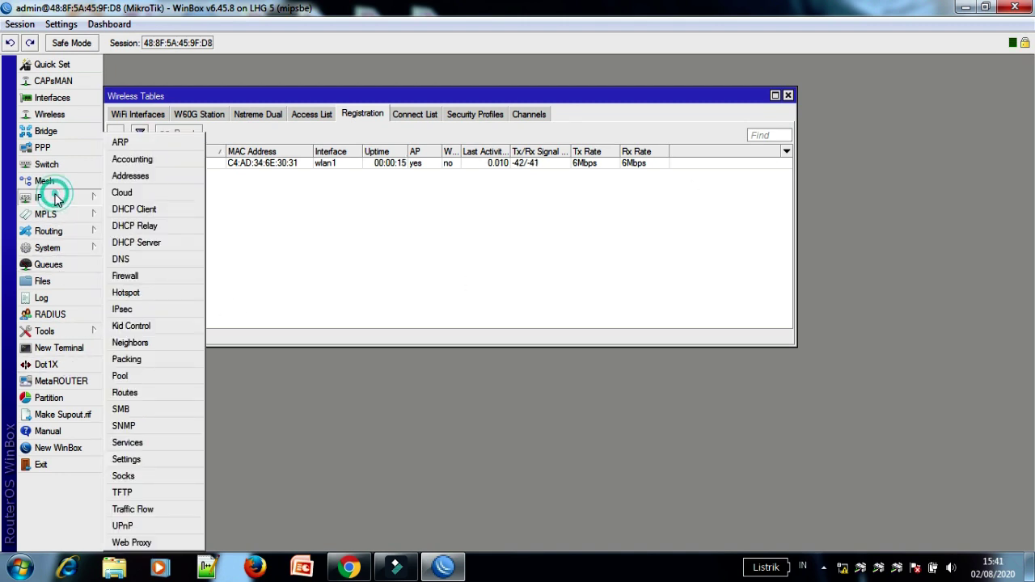
left_click(144, 263)
left_click(554, 245)
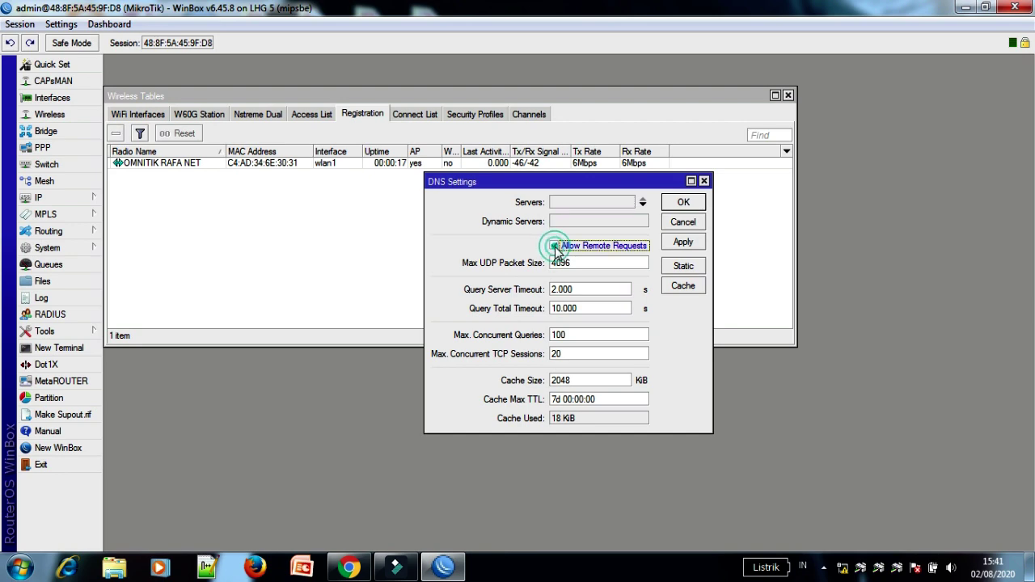
left_click(678, 246)
left_click(683, 203)
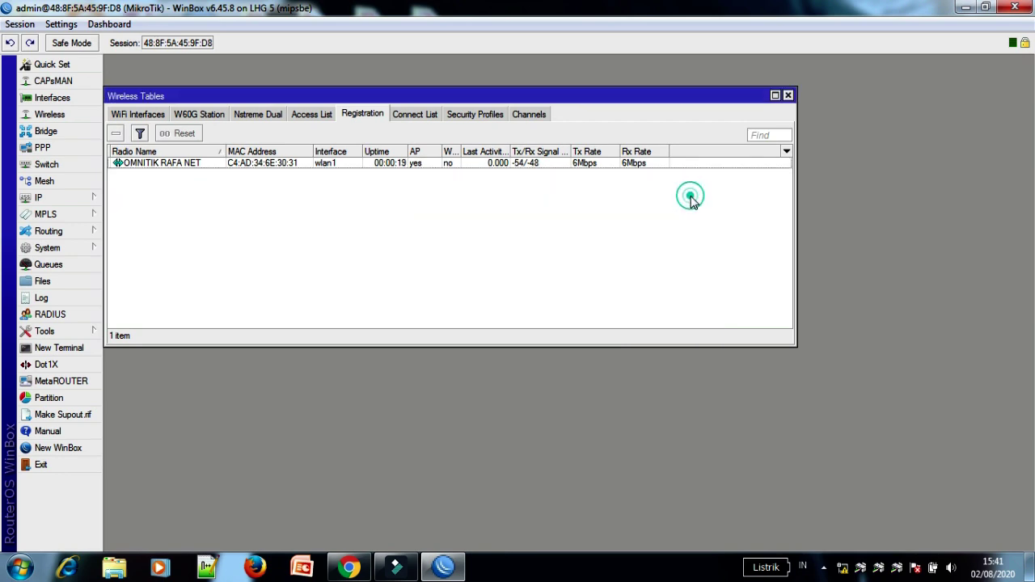
left_click(789, 96)
left_click(1009, 8)
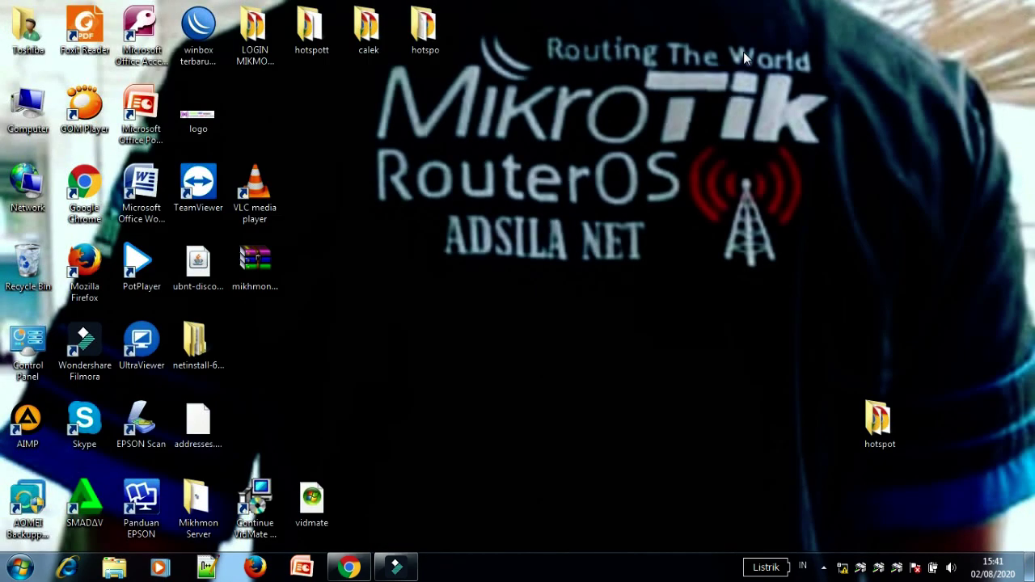